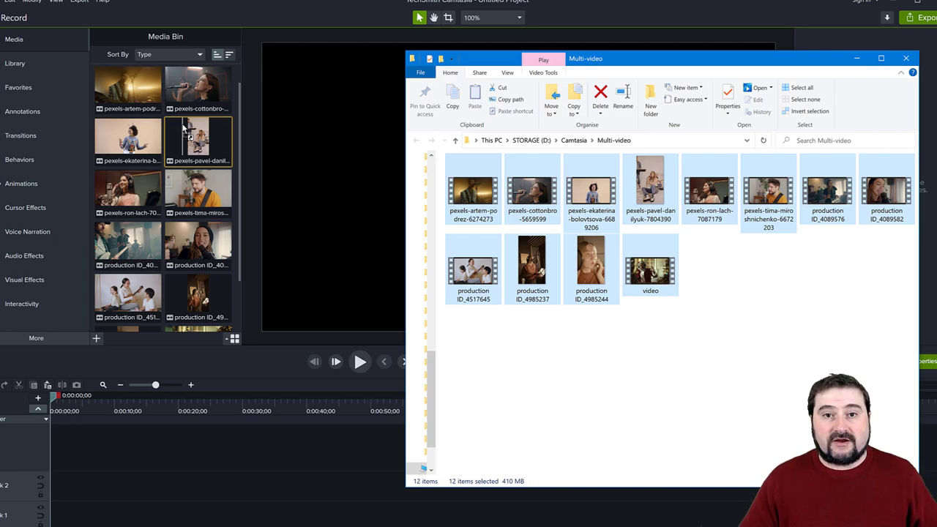
Switch to Camtasia and display the imported videos in the media bin as small thumbnails without names.
left_click(354, 10)
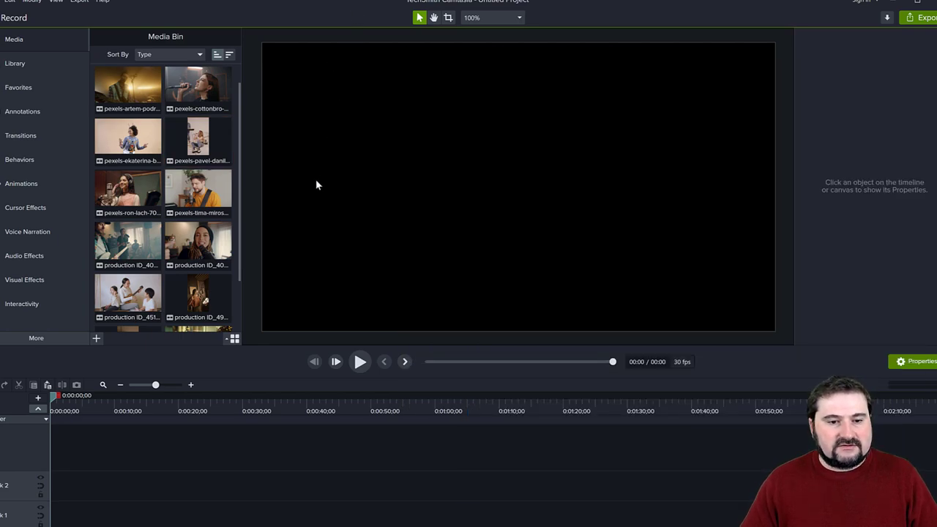
left_click(234, 340)
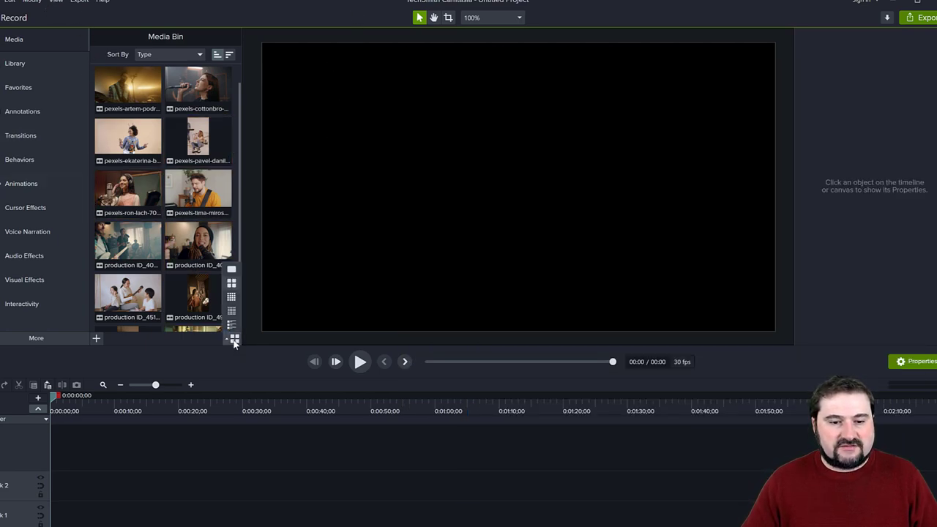
left_click(232, 311)
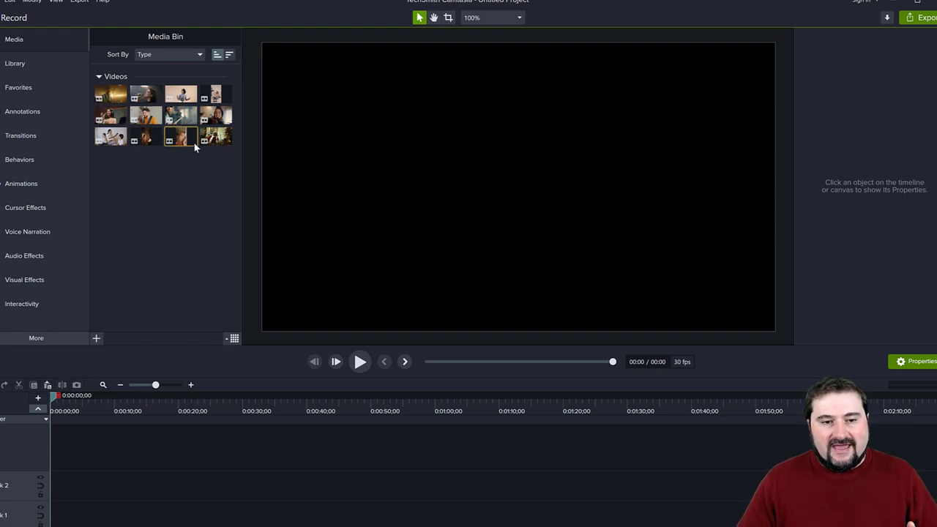
mouse_move(194, 147)
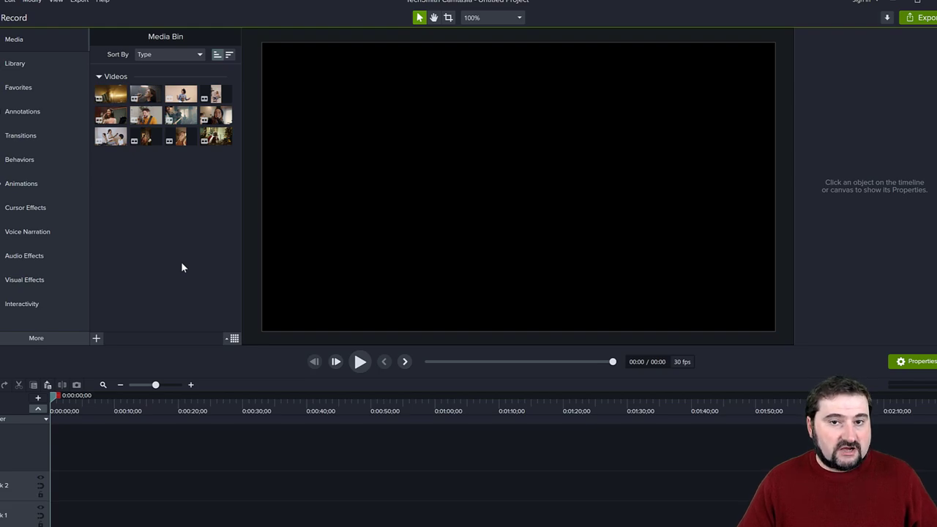
left_click(145, 137)
left_click(157, 155)
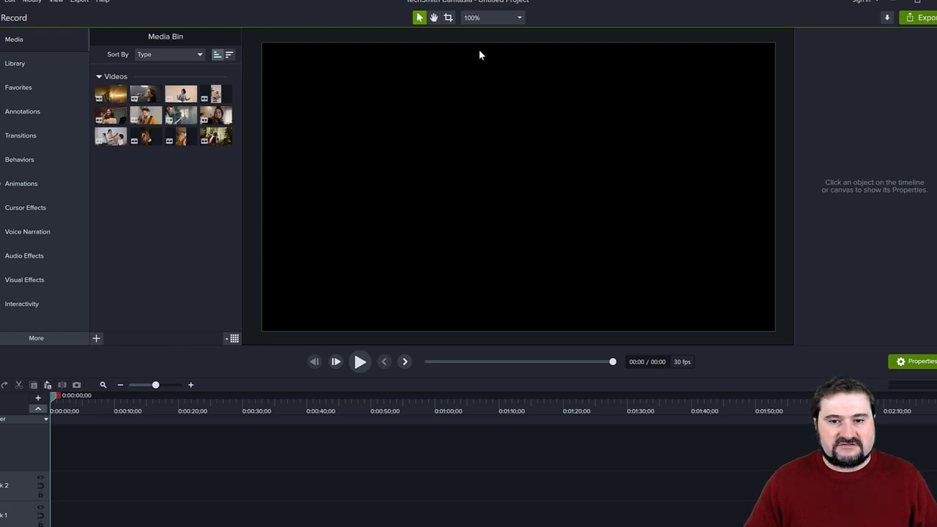
Apply the project settings with 1080p HD (1920x1080) canvas dimensions and a 30 fps frame rate.
left_click(488, 18)
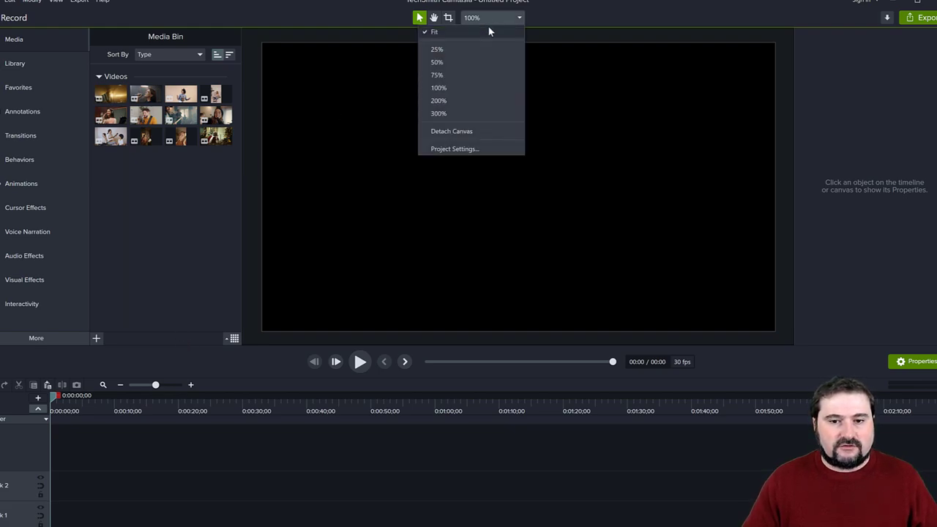
left_click(454, 149)
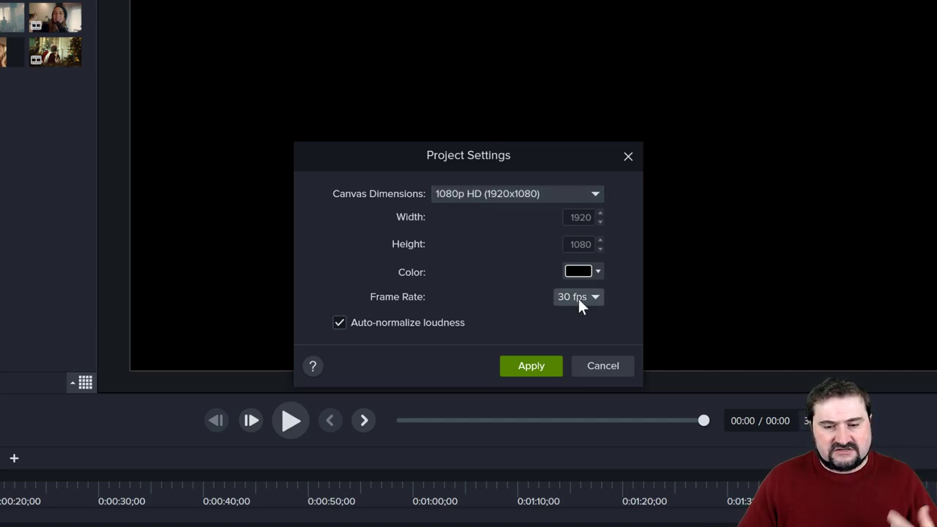
left_click(535, 367)
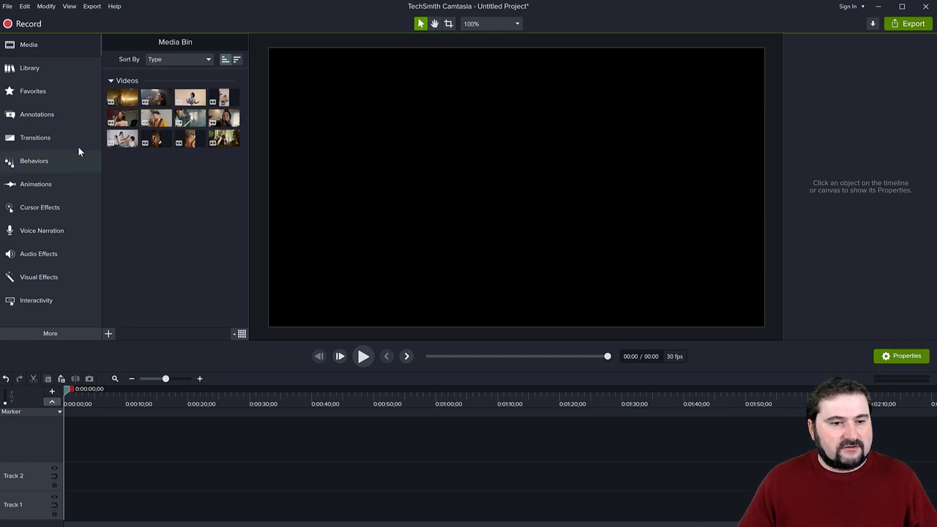
Place a plain yellow line annotation on the canvas and stretch it horizontally past both side edges at mid-height.
left_click(34, 116)
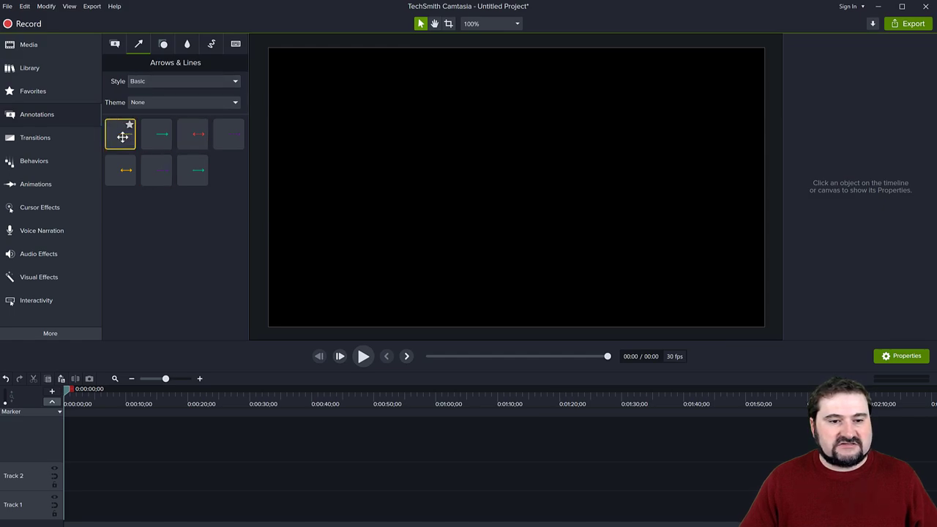
left_click_drag(120, 137, 433, 192)
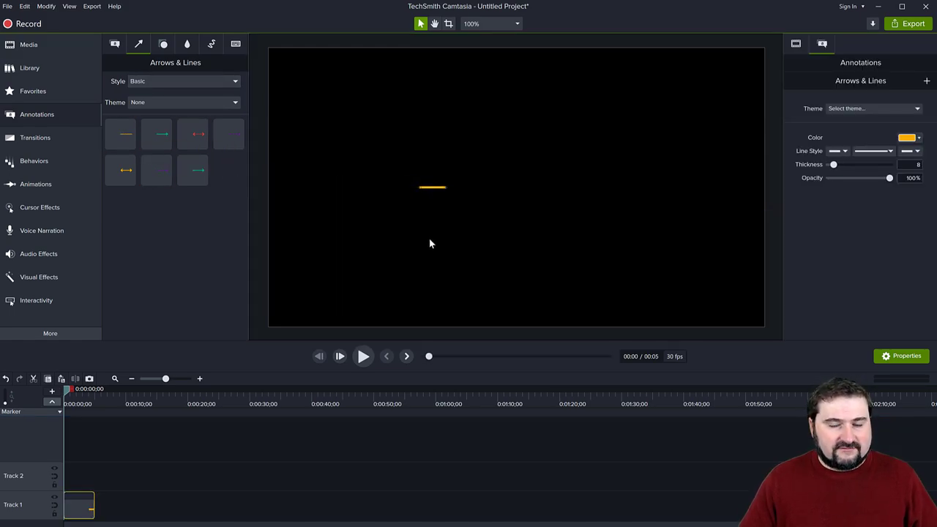
left_click_drag(419, 187, 262, 187)
left_click_drag(445, 190, 772, 190)
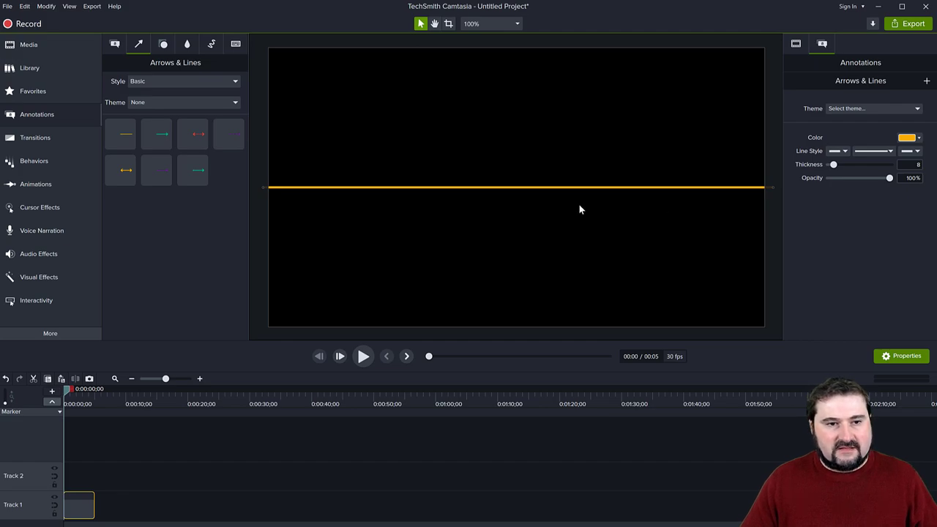
left_click(69, 7)
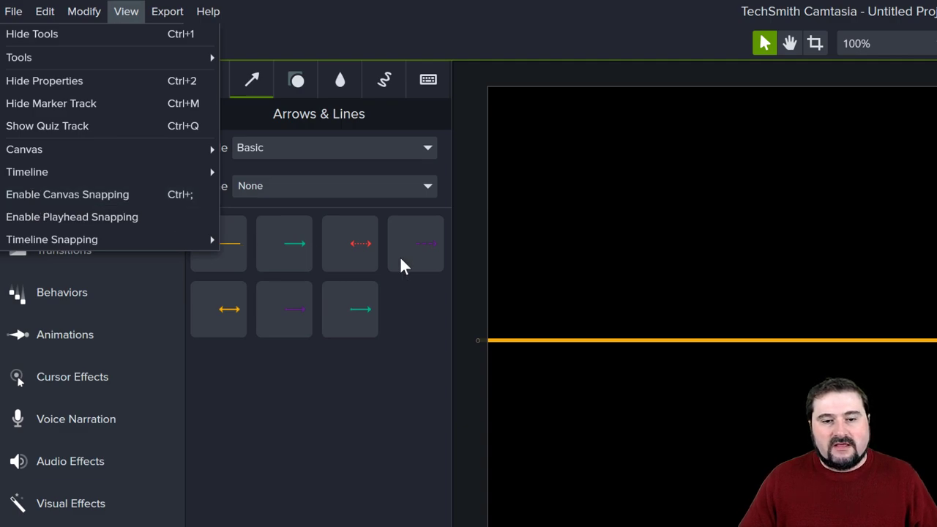
key("Escape")
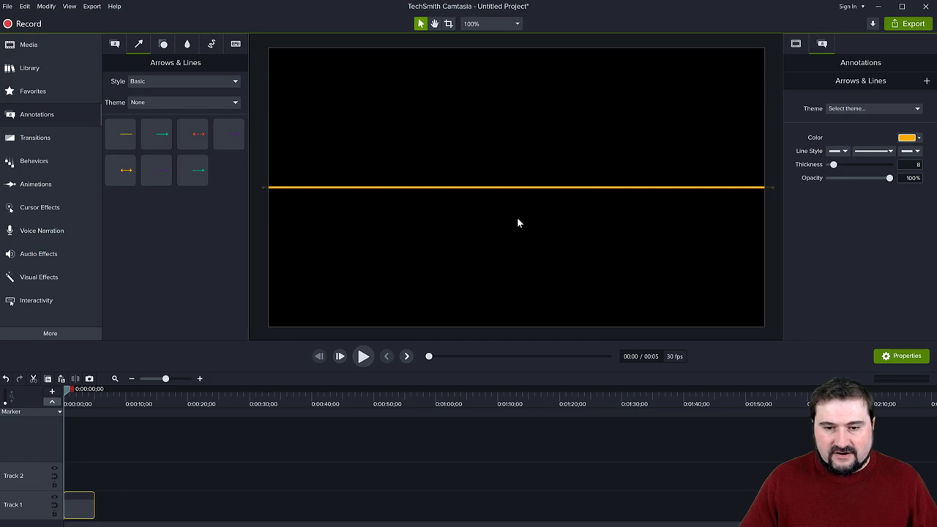
Change the horizontal line's color to white and set its thickness to 20.
left_click(919, 138)
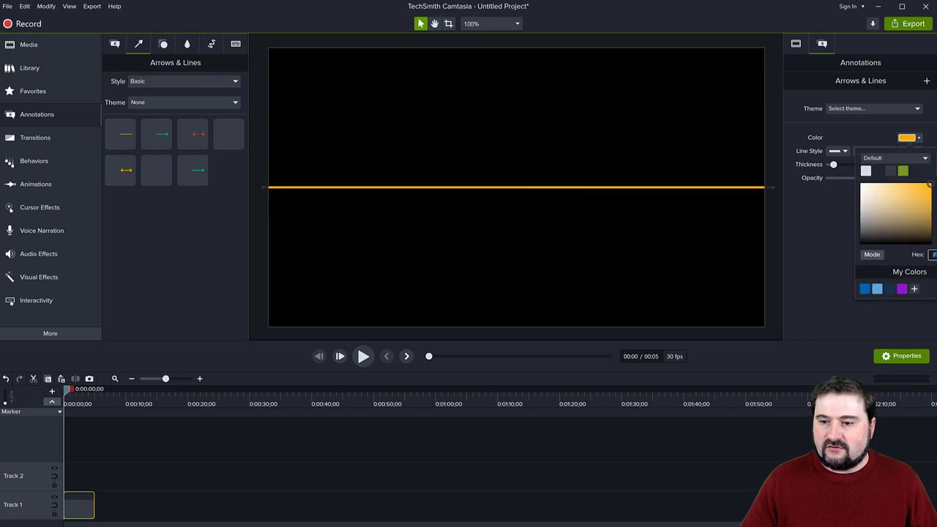
left_click(867, 170)
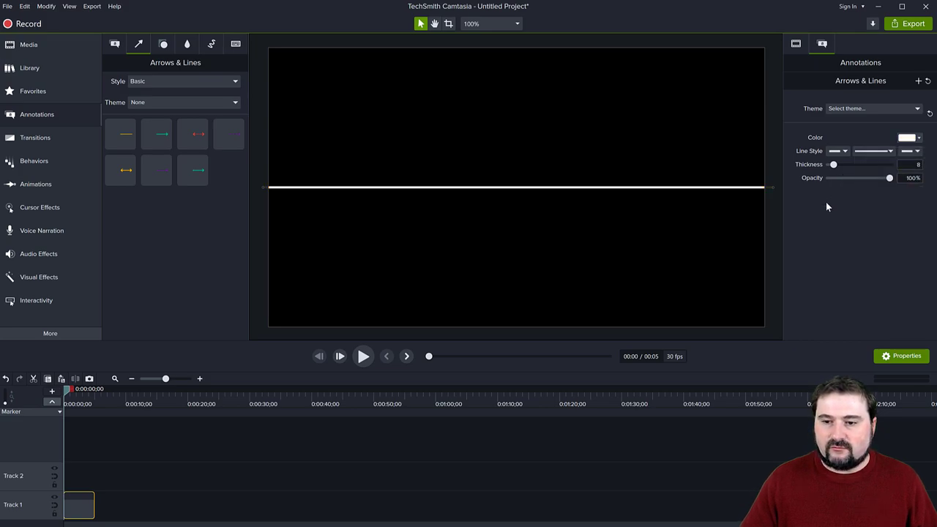
left_click(909, 164)
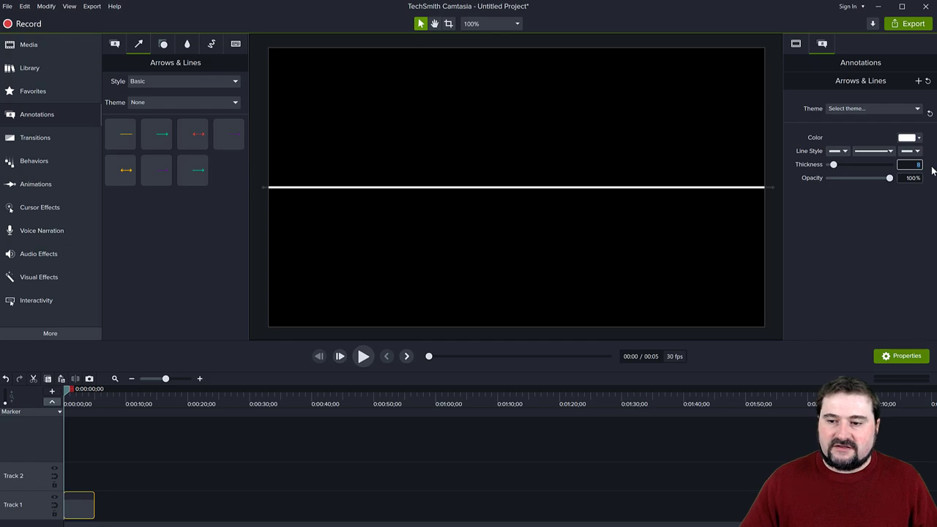
type("20")
key("Return")
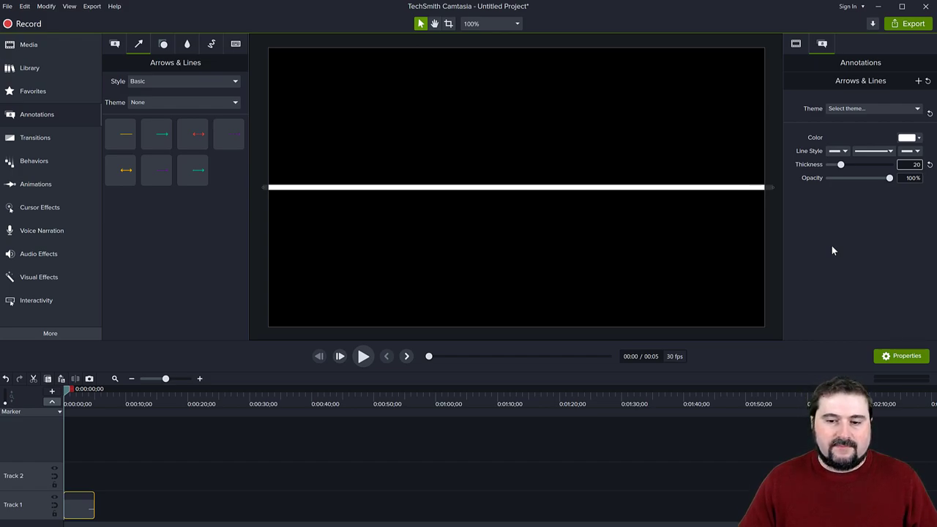
Duplicate the horizontal line and position the pair as dividers for three rows, with the lower line at about Y -188.
mouse_move(575, 188)
left_mouse_down()
mouse_move(583, 160)
mouse_move(573, 132)
mouse_move(579, 231)
left_mouse_up()
key("ctrl+d")
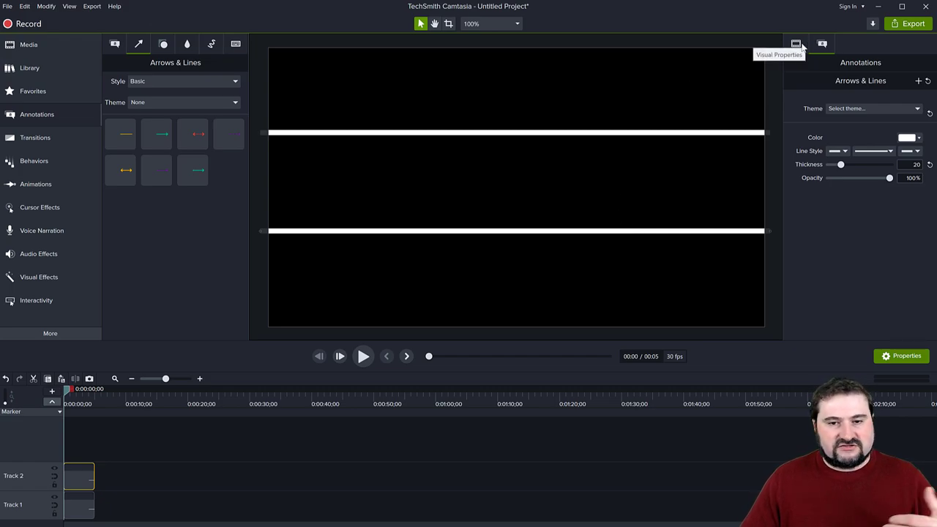
left_click(801, 46)
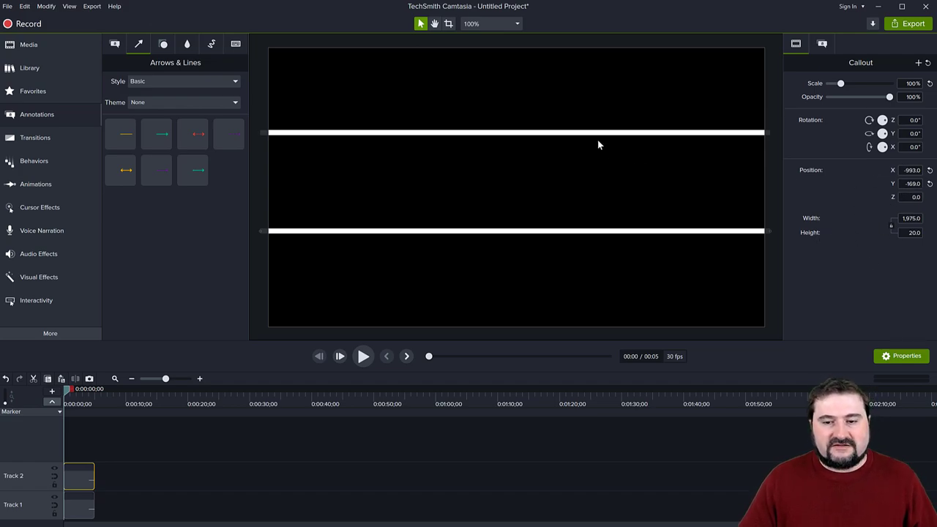
left_click(579, 133)
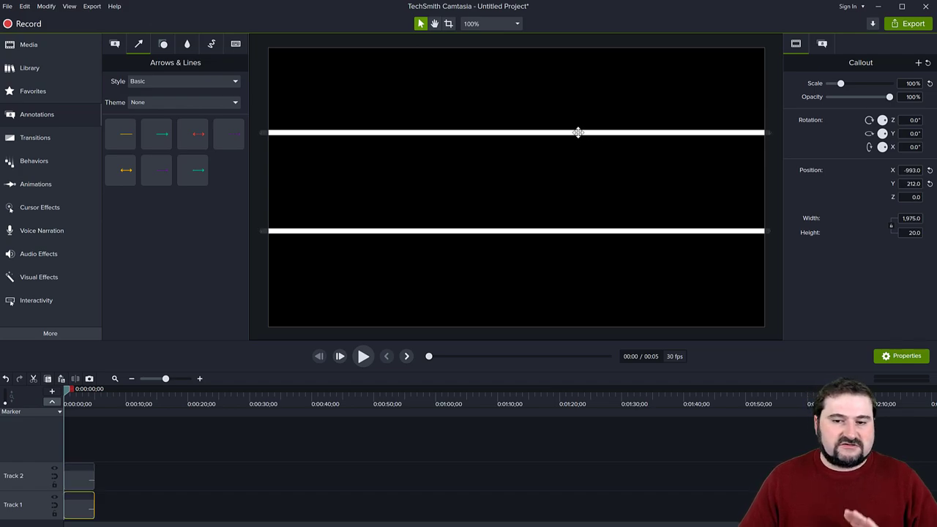
left_click_drag(579, 134, 580, 137)
left_click(576, 233)
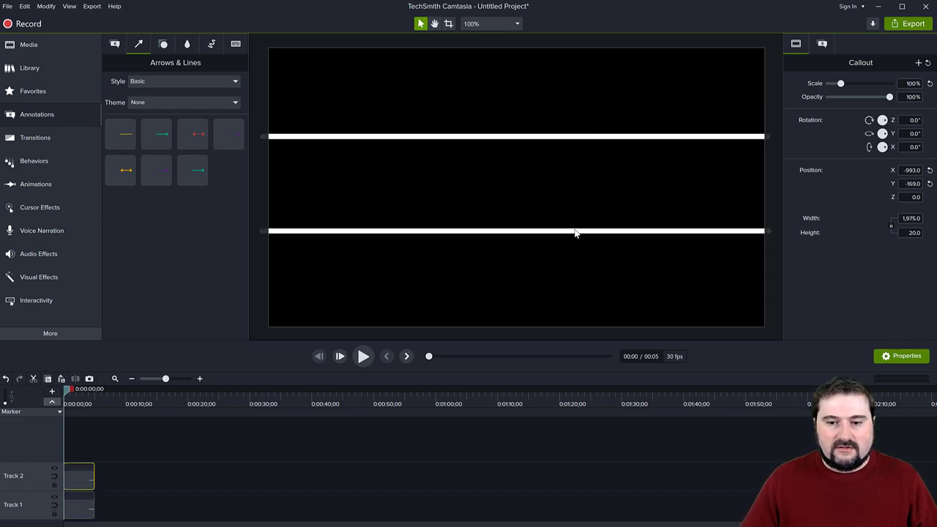
left_click_drag(576, 232, 577, 235)
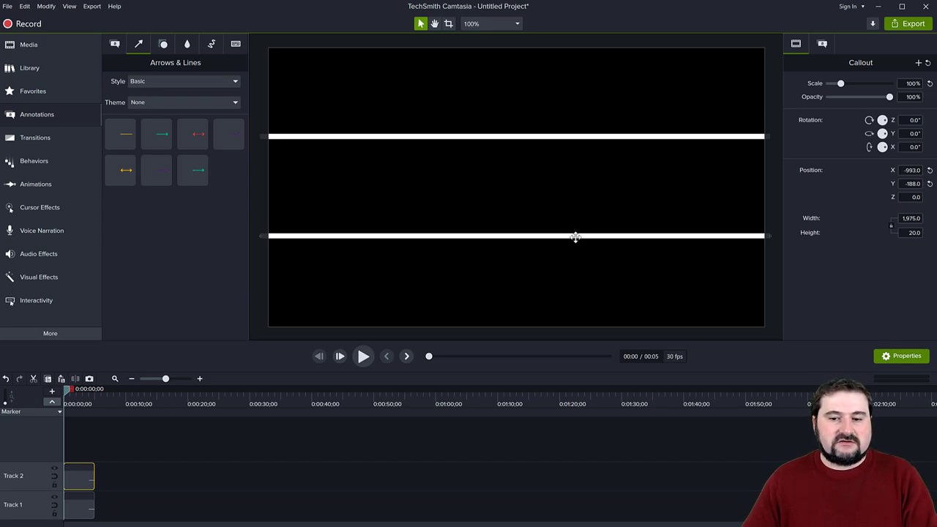
Paste another copy of the line and turn it into a full-height vertical divider at the canvas center, X 0.
key("ctrl+v")
left_click_drag(506, 236, 509, 175)
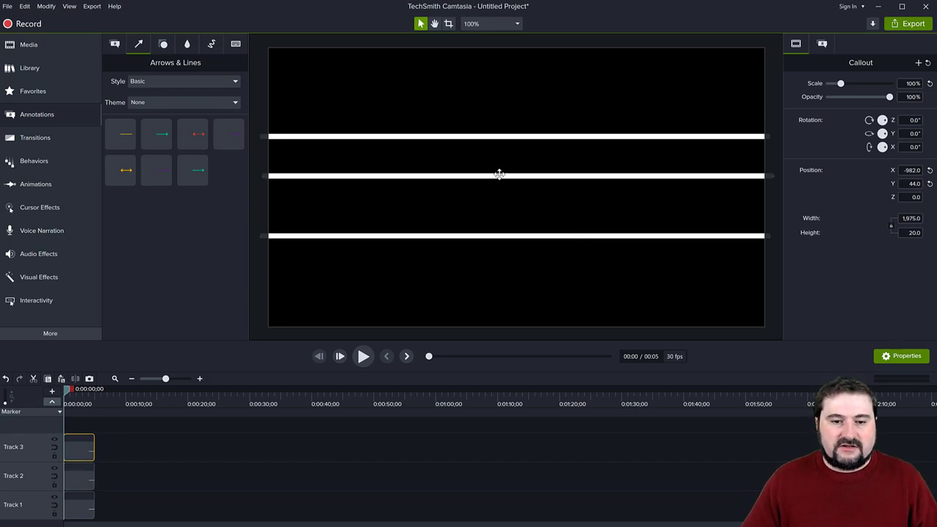
left_click_drag(262, 177, 498, 49)
left_click_drag(774, 175, 517, 335)
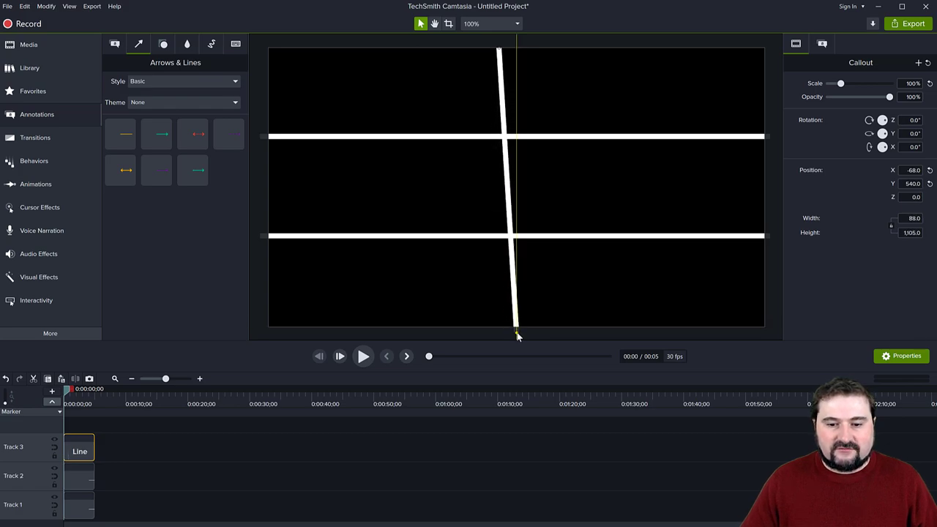
left_click_drag(499, 48, 518, 41)
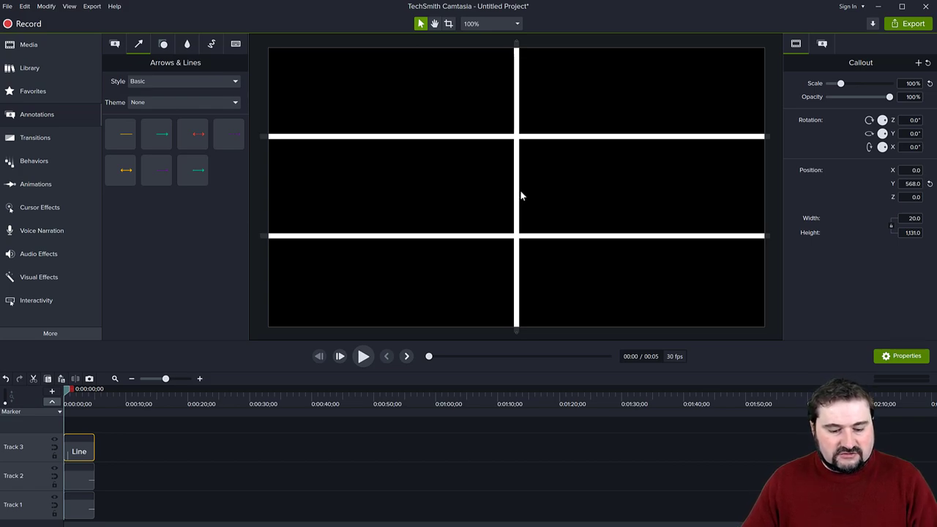
Paste two more vertical lines and place them on either side of the center line at about X 500 and X -501.
key("ctrl+v")
left_click_drag(518, 190, 642, 193)
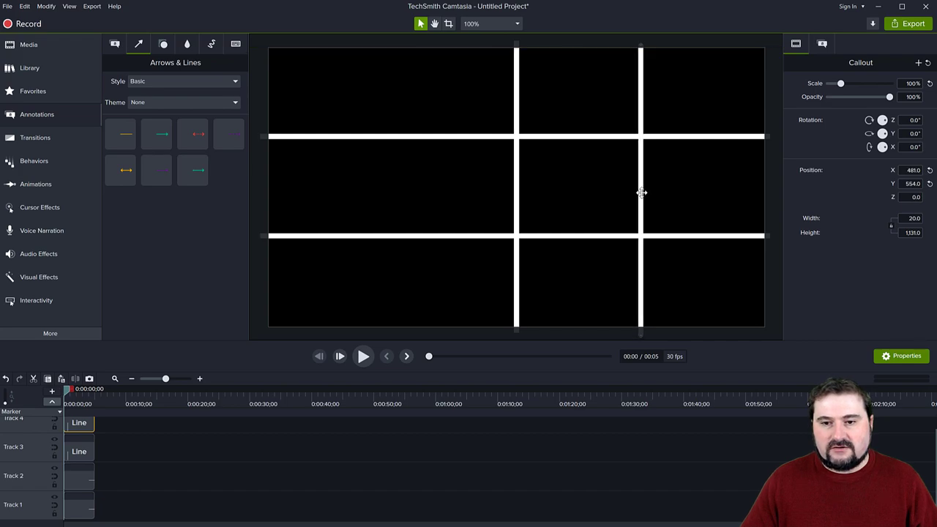
key("ctrl+v")
left_click_drag(517, 183, 386, 189)
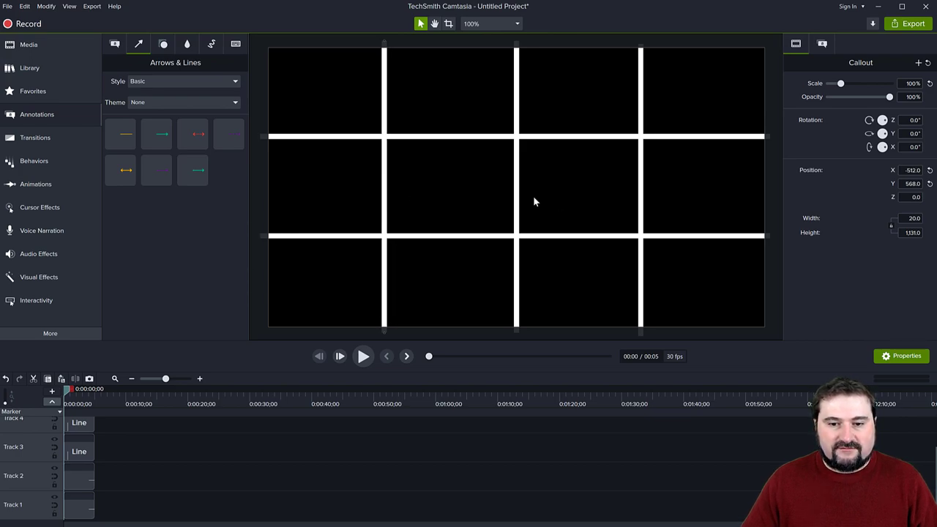
left_click_drag(644, 213, 645, 210)
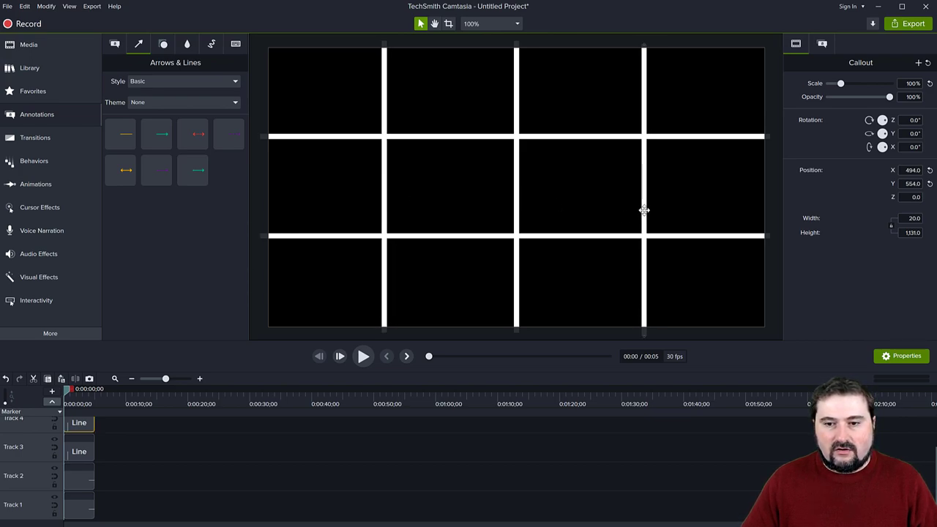
left_click_drag(384, 195, 388, 195)
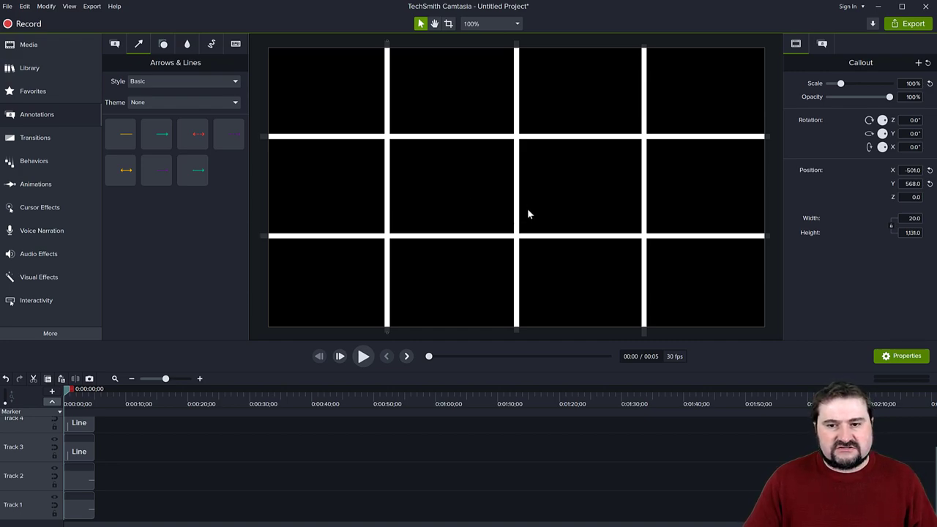
left_click_drag(645, 207, 647, 202)
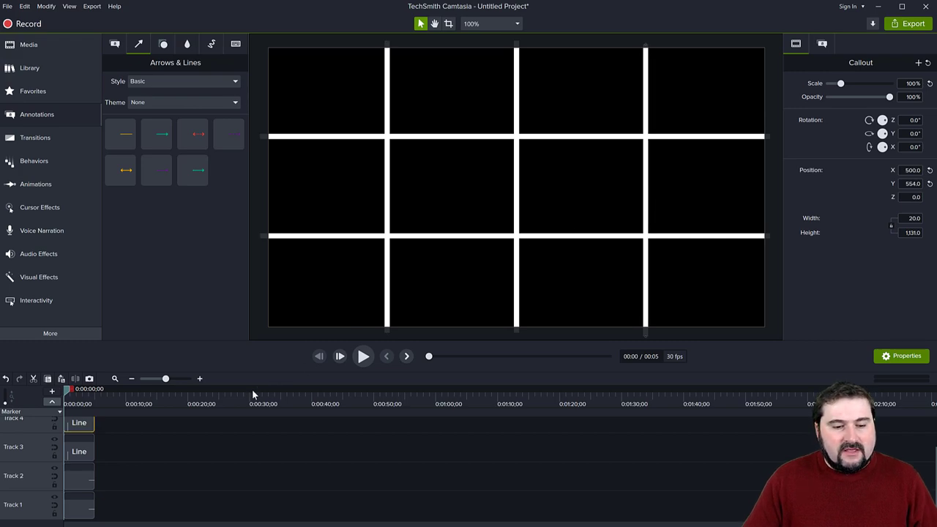
Extend all five line clips on the timeline to a duration of about 2:05 and group them.
left_click_drag(278, 341, 273, 265)
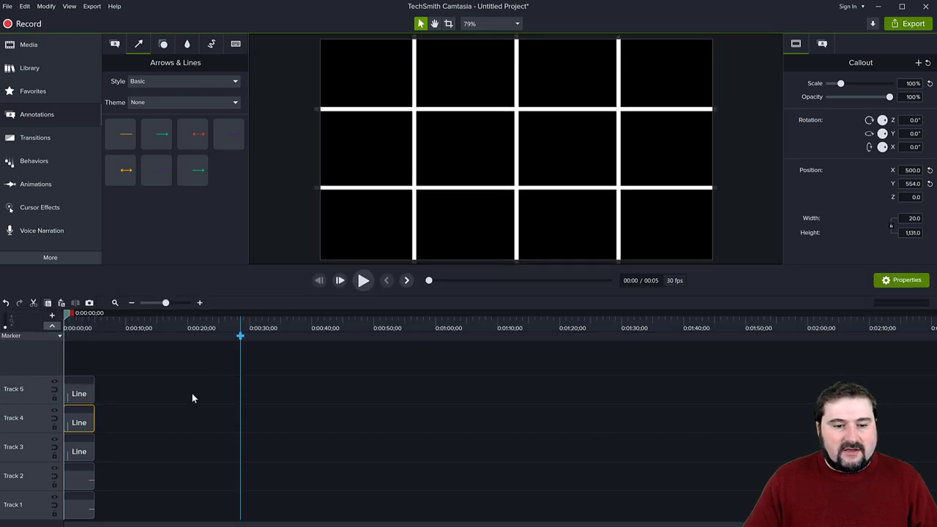
left_click_drag(125, 357, 90, 518)
left_click_drag(90, 445, 839, 445)
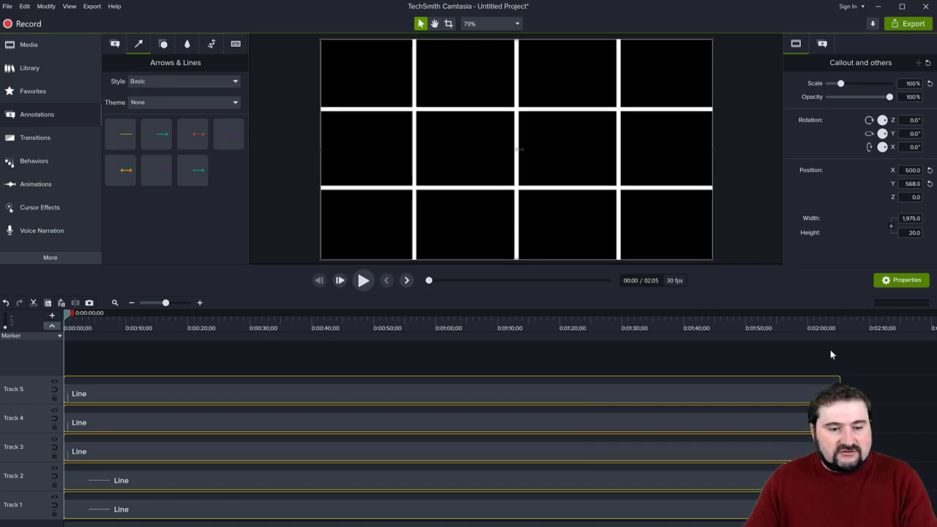
key("ctrl+g")
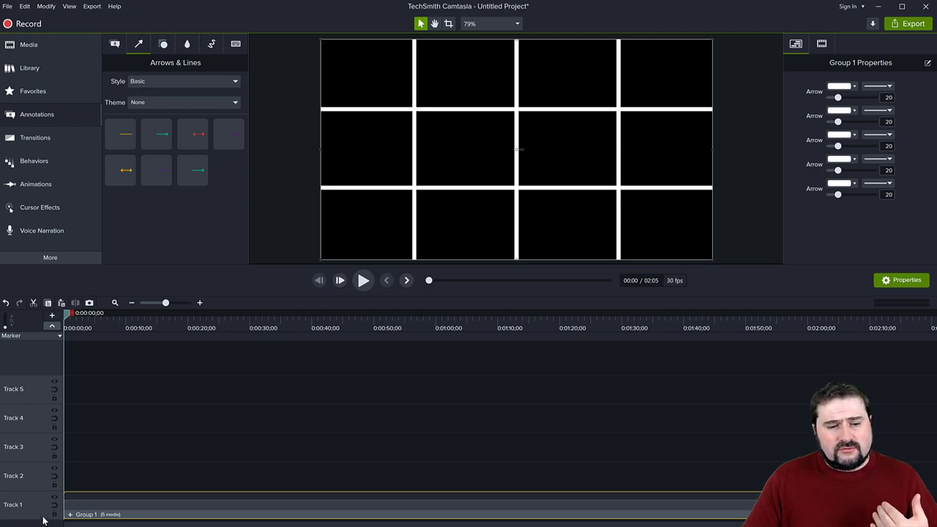
Move the grouped divider lines from Track 1 to Track 5 and rename that track GRID.
left_click_drag(28, 502, 34, 390)
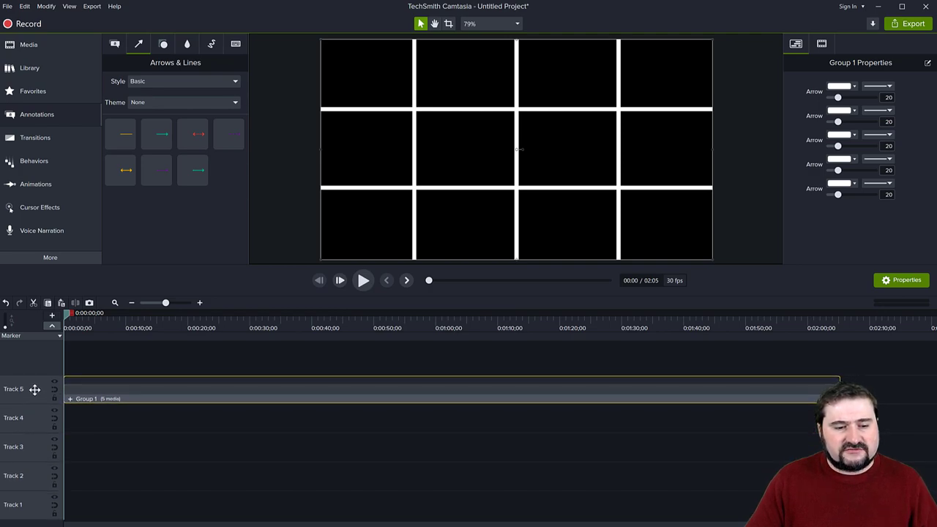
double_click(16, 391)
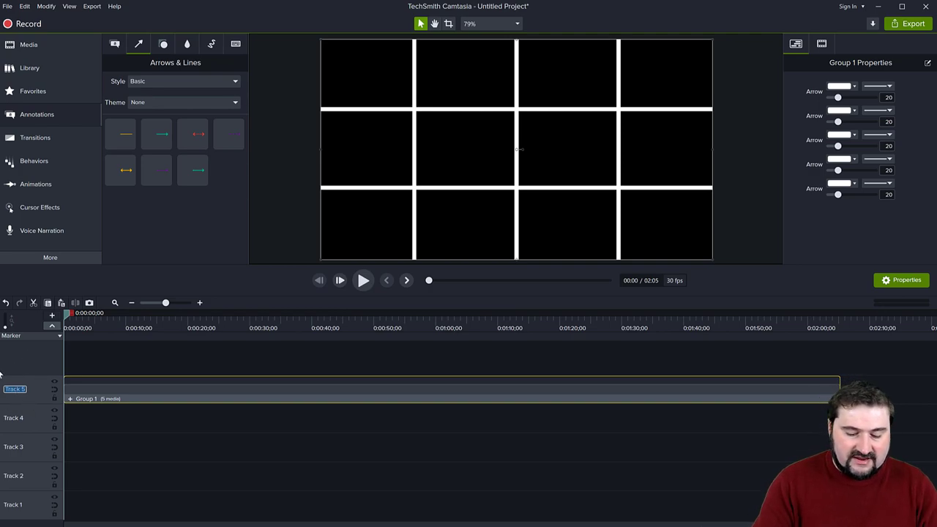
type("GRID")
key("Return")
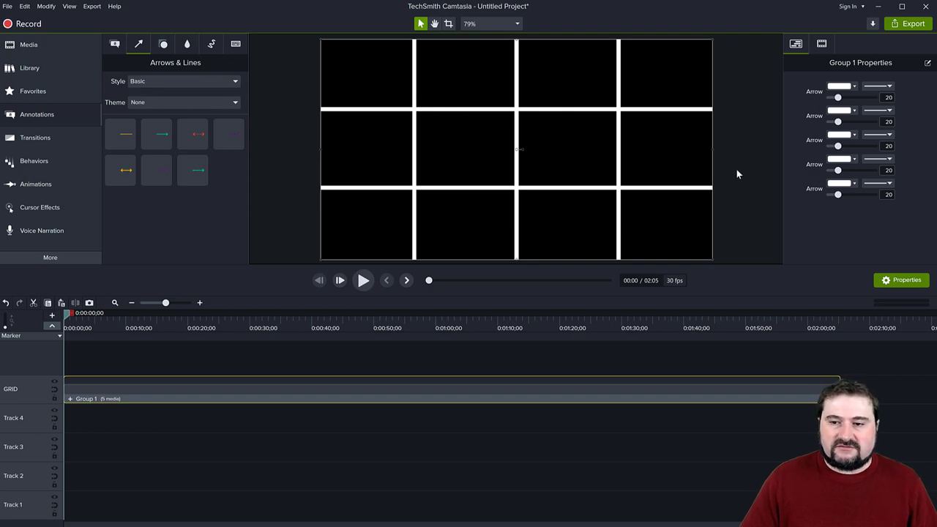
Reduce the grid group's opacity to 45% and lock the GRID track.
left_click(821, 45)
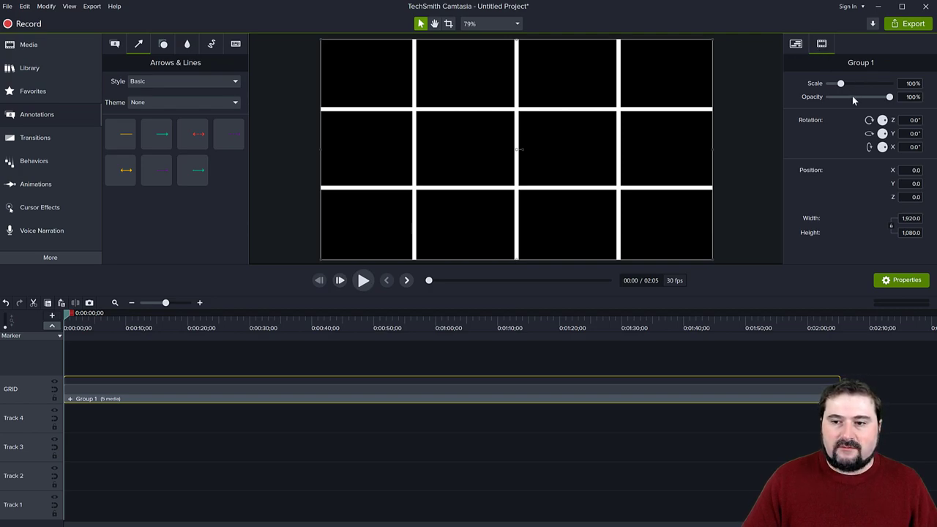
left_click_drag(889, 98, 857, 101)
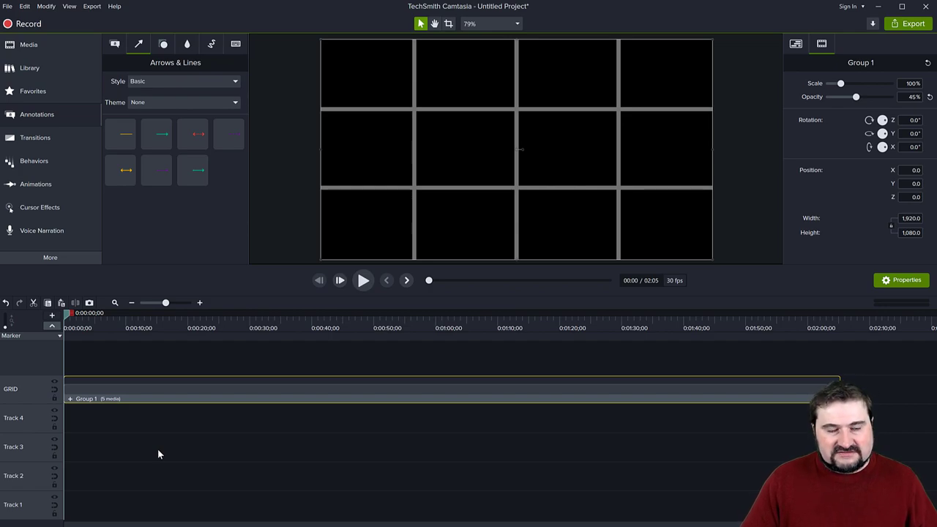
left_click(54, 399)
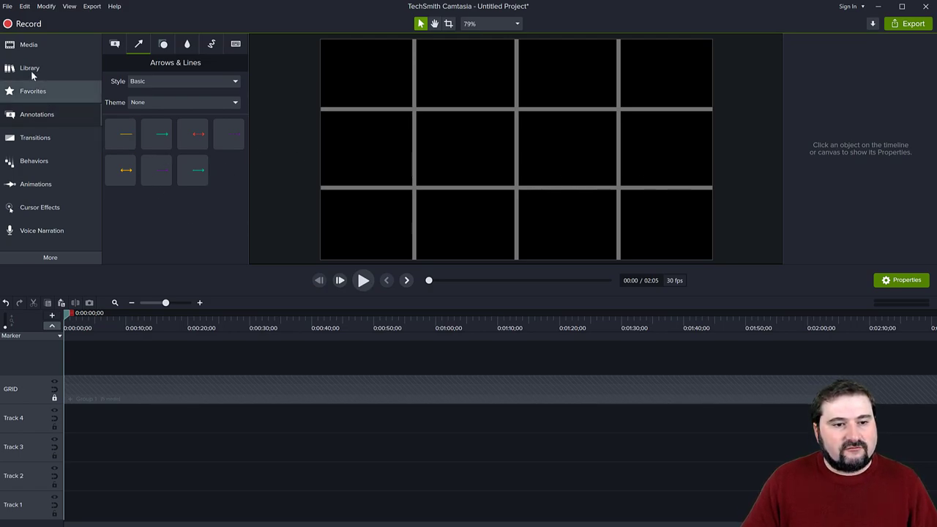
Place the first four videos from the media bin at the timeline start, one each on Tracks 1 to 4.
left_click(27, 47)
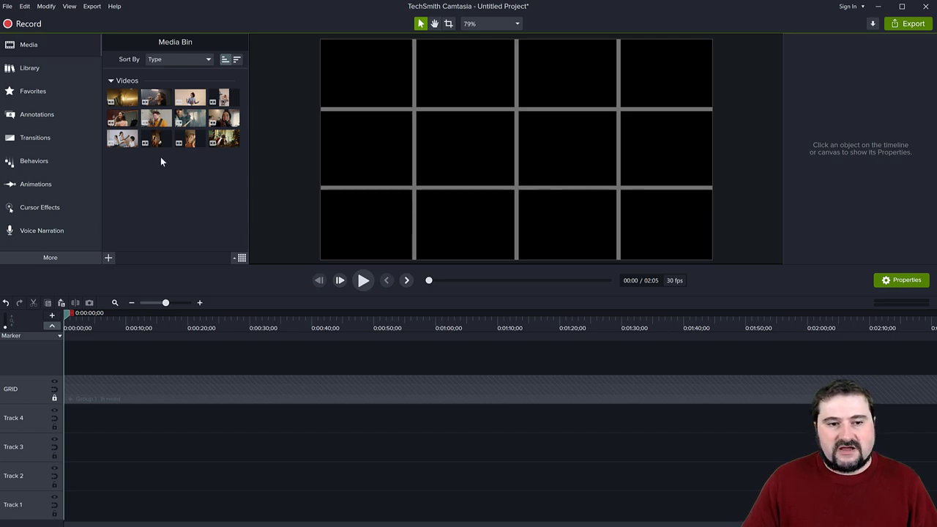
left_click_drag(121, 95, 63, 512)
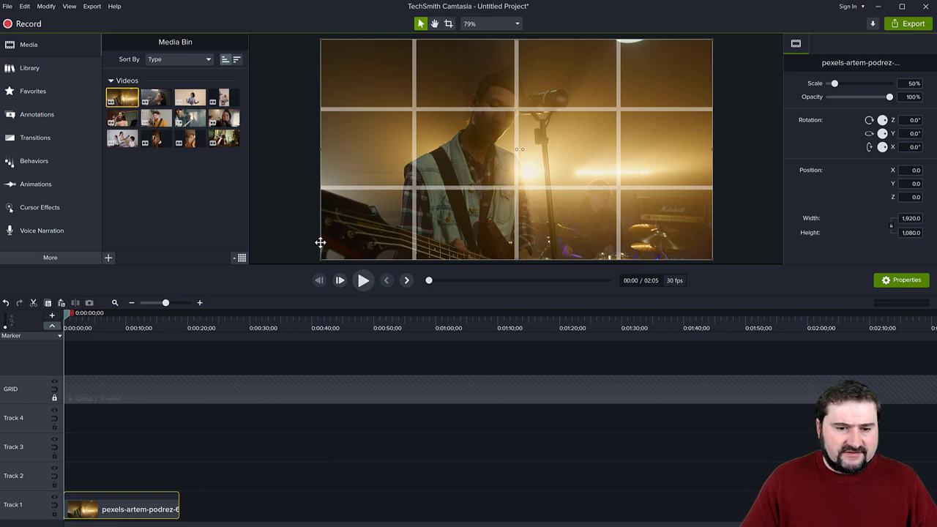
left_click_drag(279, 262, 278, 344)
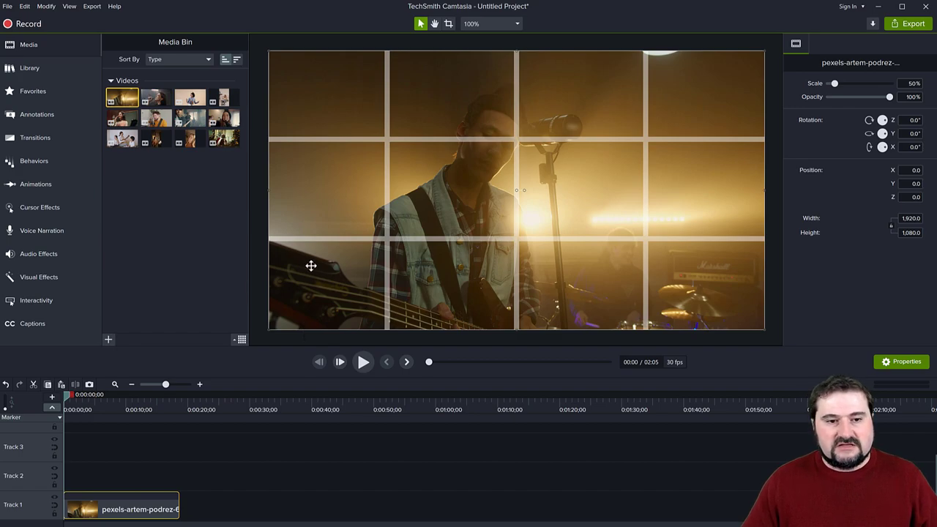
left_click_drag(157, 102, 58, 476)
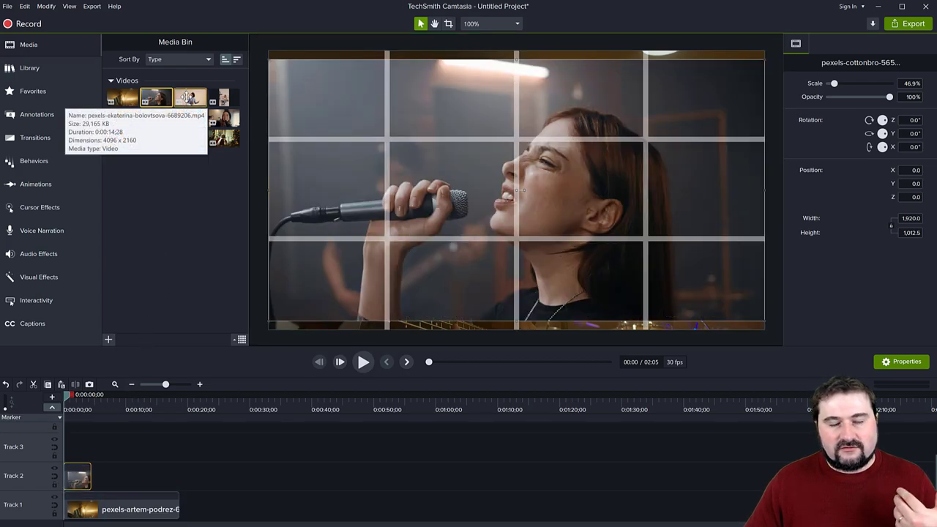
left_click_drag(89, 455, 61, 449)
left_click_drag(264, 348, 265, 322)
left_click_drag(223, 98, 69, 422)
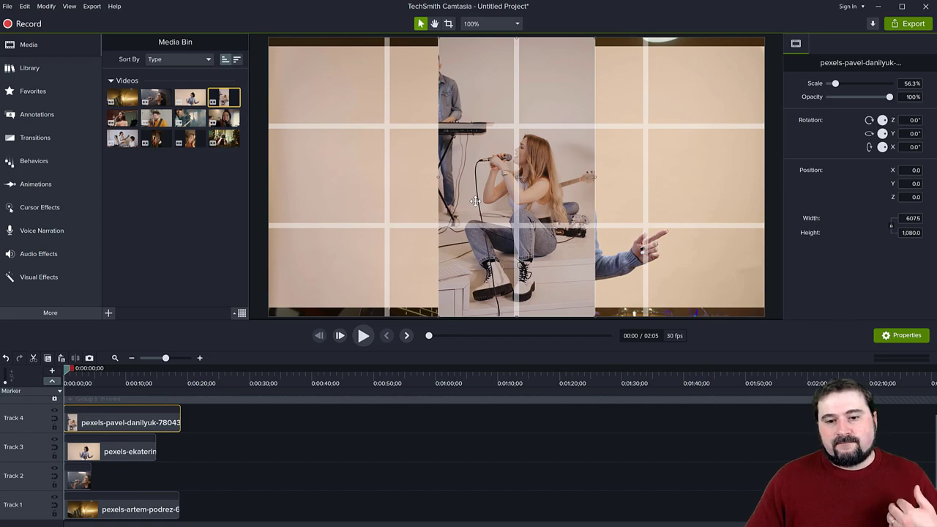
Move the seated singer clip on Track 4 to the upper-right grid cell and shrink it to 42.8% scale at about X 729, Y 281.
left_click_drag(468, 210, 643, 125)
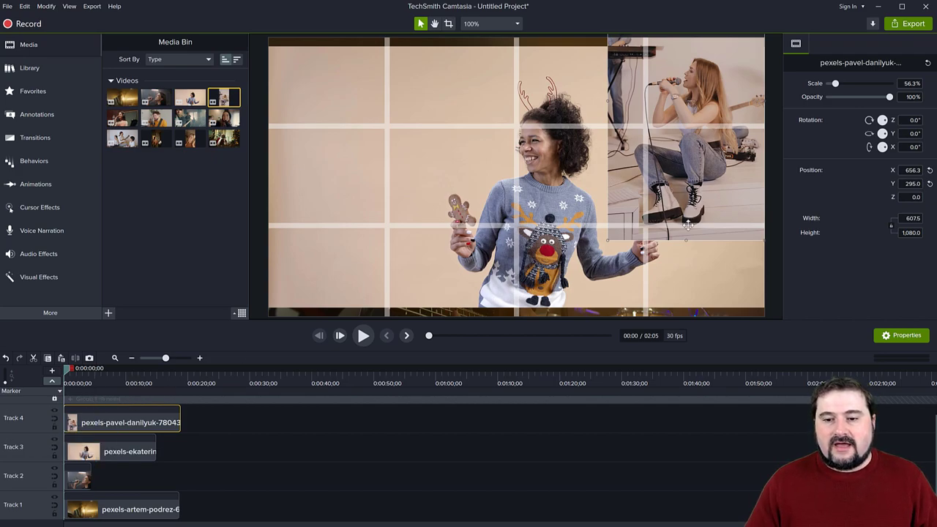
left_click_drag(693, 196, 679, 227)
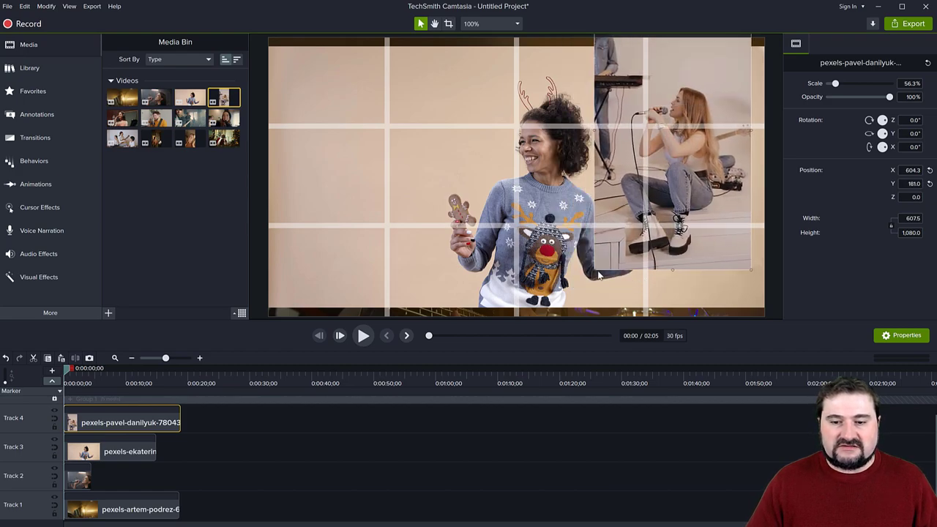
left_click_drag(595, 271, 675, 183)
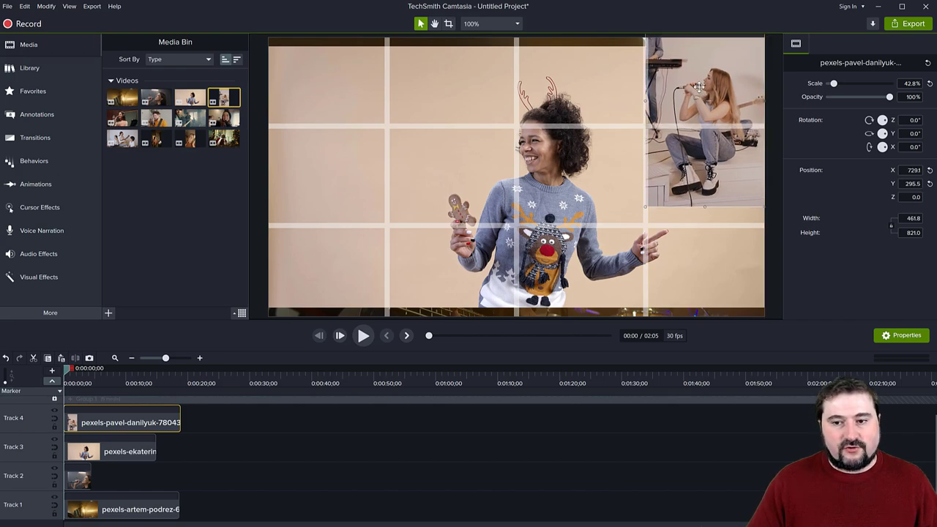
left_click_drag(698, 87, 698, 91)
Shift the seated singer clip vertically to frame her in the upper-right cell, at about Y 326.
scroll(699, 91, "down", 1, "ctrl")
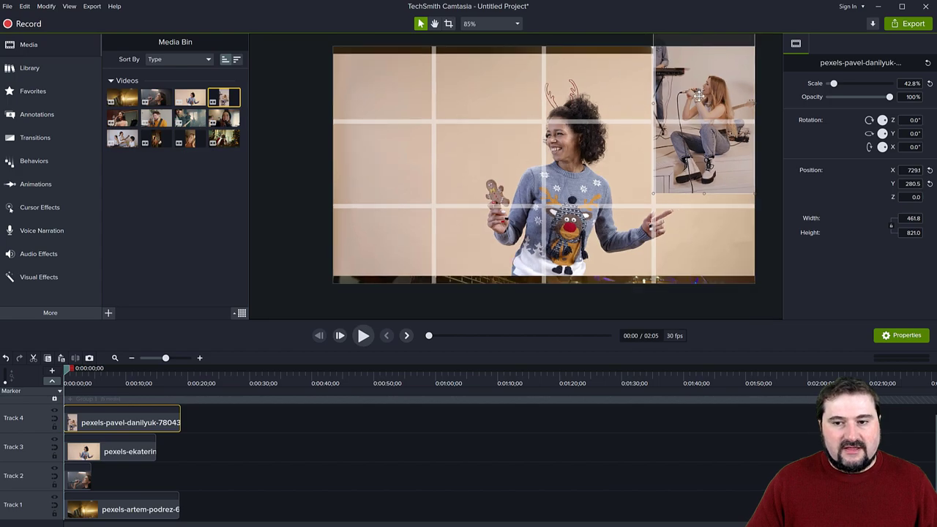
scroll(699, 95, "up", 1)
scroll(700, 110, "up", 1)
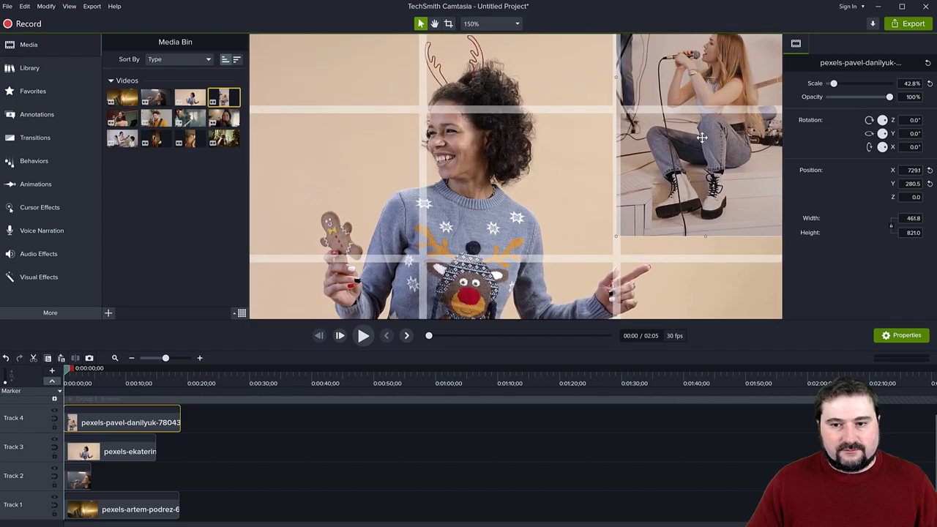
scroll(701, 137, "down", 2)
scroll(701, 137, "up", 1)
scroll(702, 137, "down", 1)
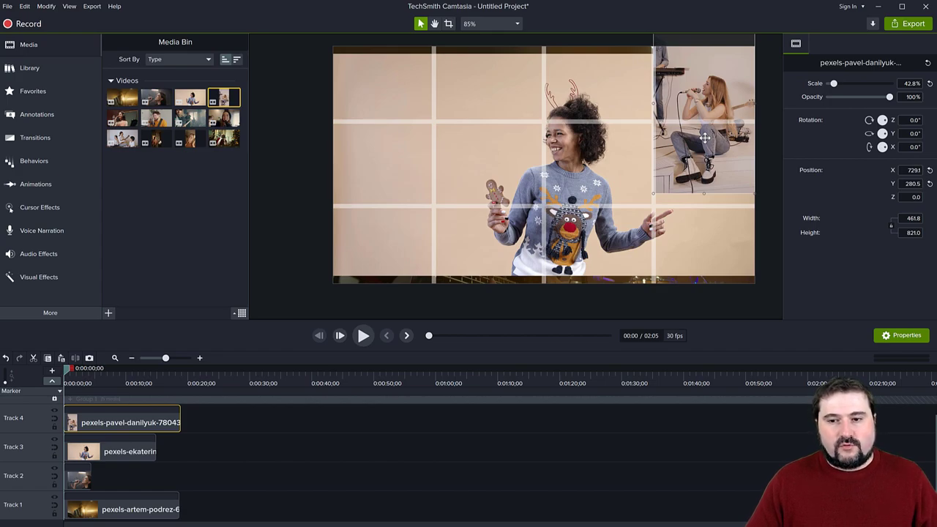
left_click_drag(704, 137, 702, 166)
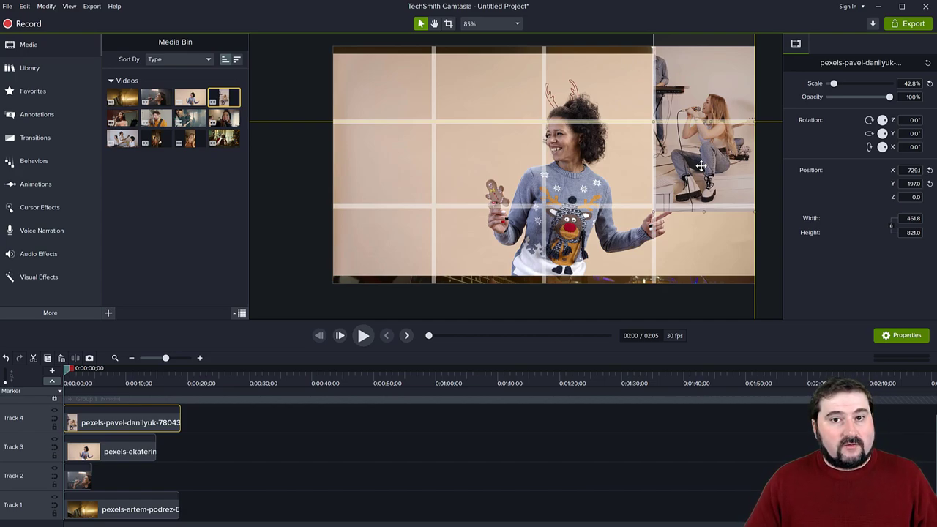
left_click_drag(701, 166, 701, 138)
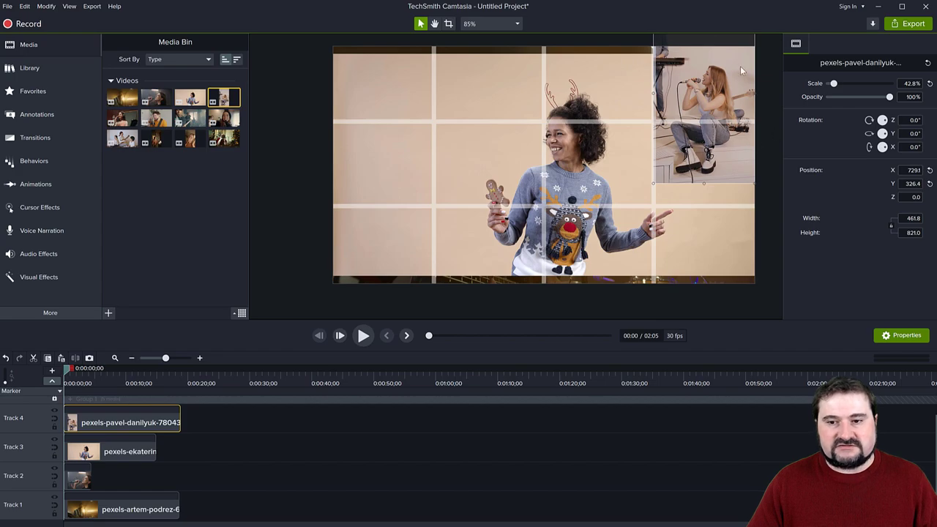
Enlarge the seated singer clip to 49.8% scale and position it at about X 691, Y 316.
left_click_drag(653, 186, 643, 186)
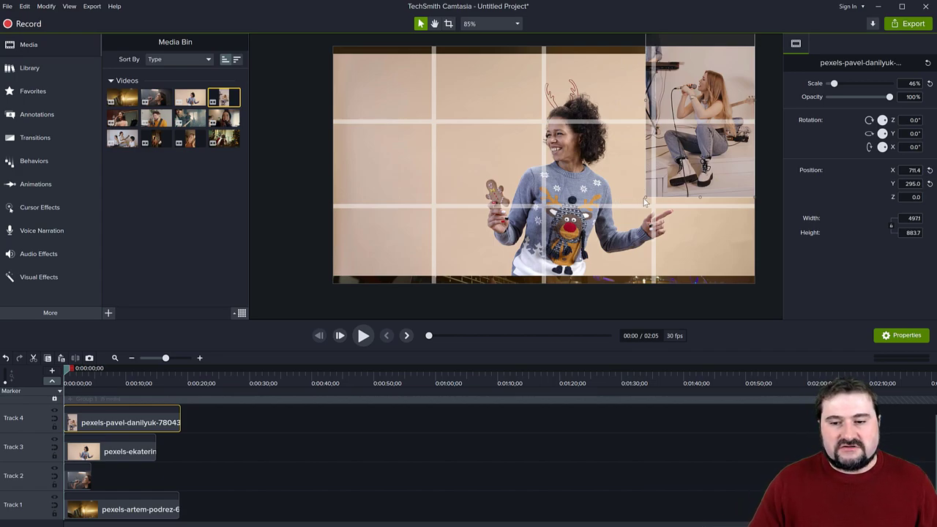
left_click_drag(646, 196, 679, 167)
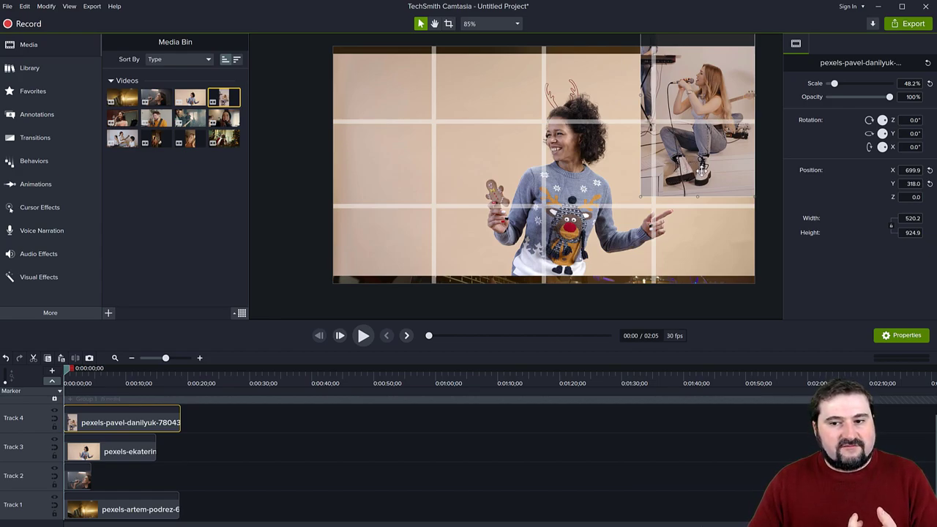
left_click_drag(702, 172, 701, 169)
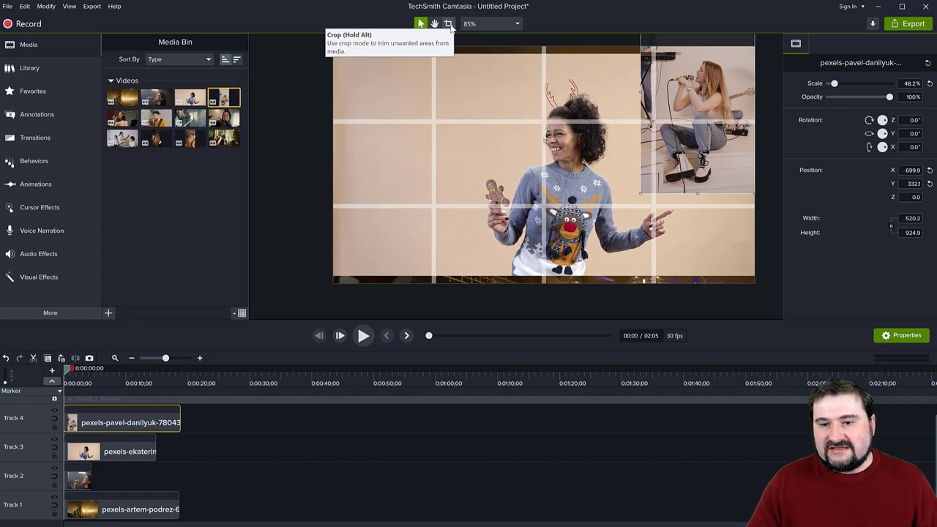
mouse_move(639, 195)
left_mouse_down()
mouse_move(653, 179)
mouse_move(637, 198)
left_mouse_up()
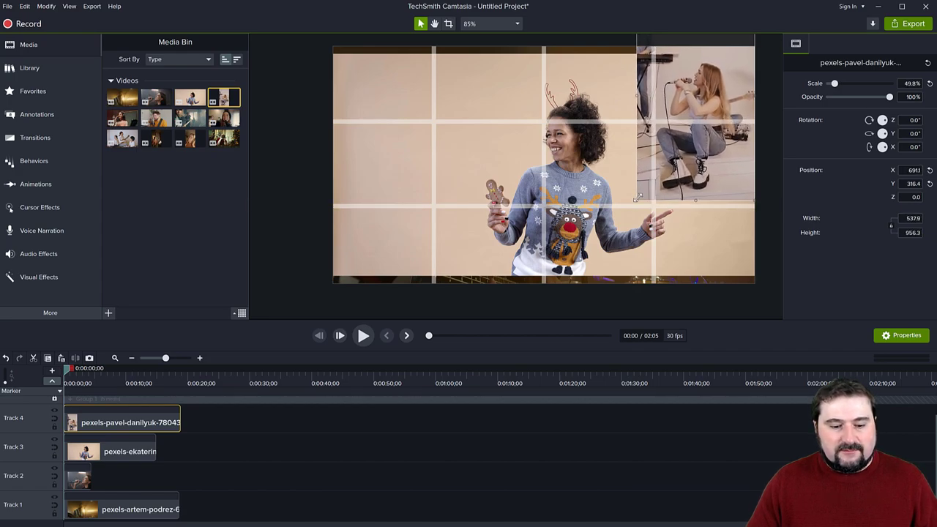
Crop the singer clip's bottom and left edges to the upper-right cell's dividers, leaving it about 470 wide and 598 high.
key("c")
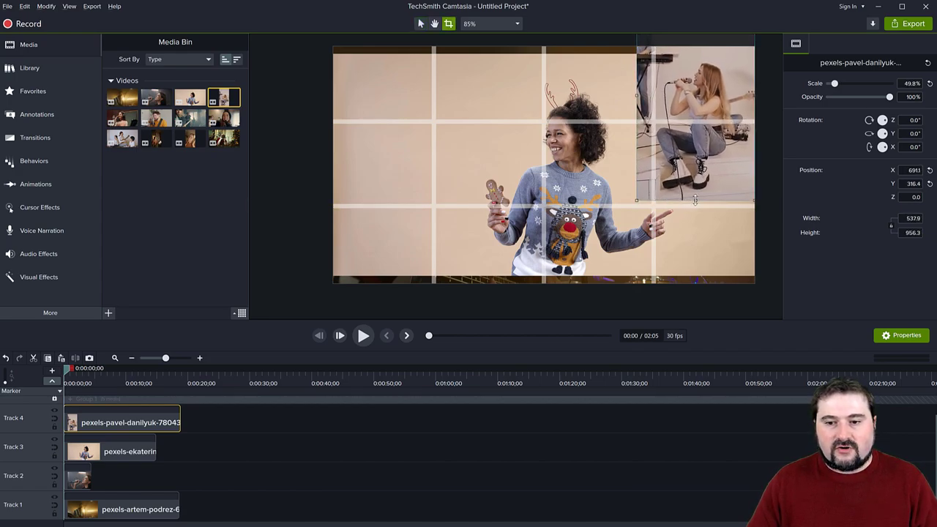
left_click_drag(696, 202, 698, 125)
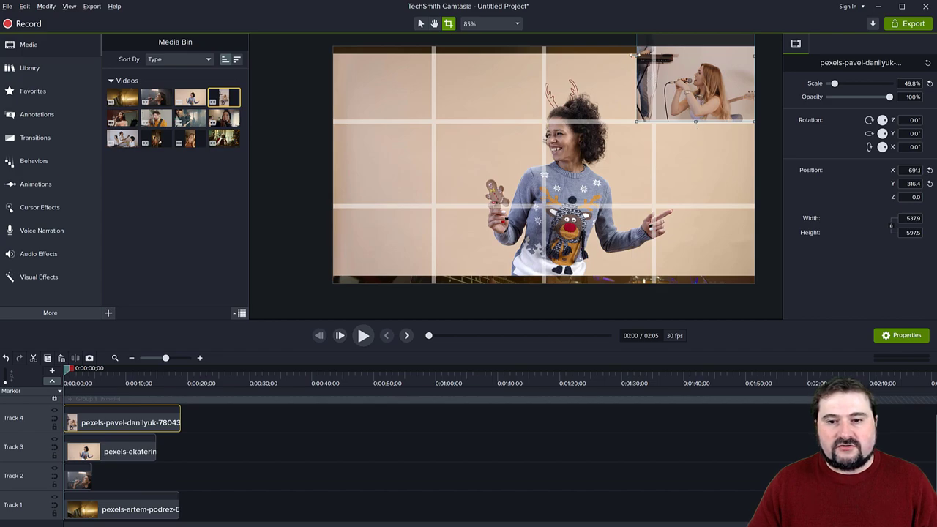
left_click_drag(635, 54, 651, 57)
key("Escape")
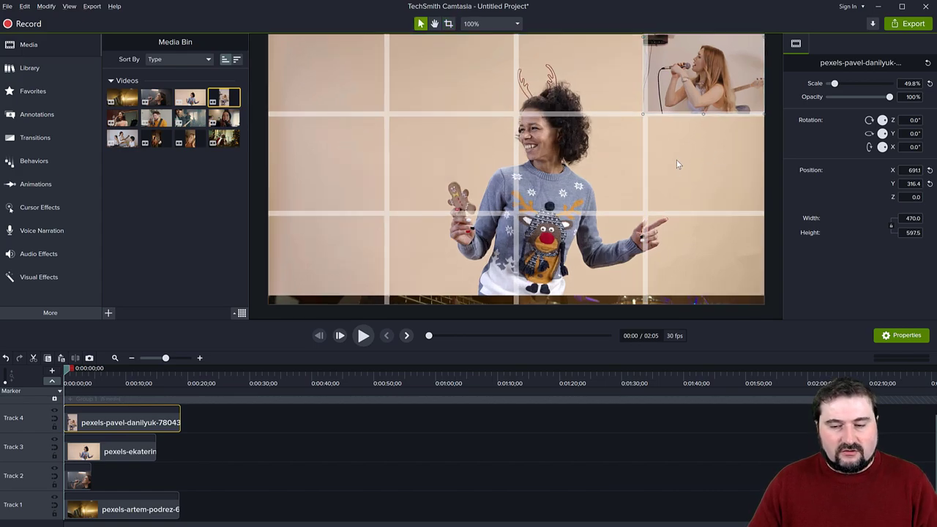
Crop the singer clip's top edge down to the canvas boundary, for a height of about 343.
key("h")
left_click_drag(695, 149, 600, 243)
key("v")
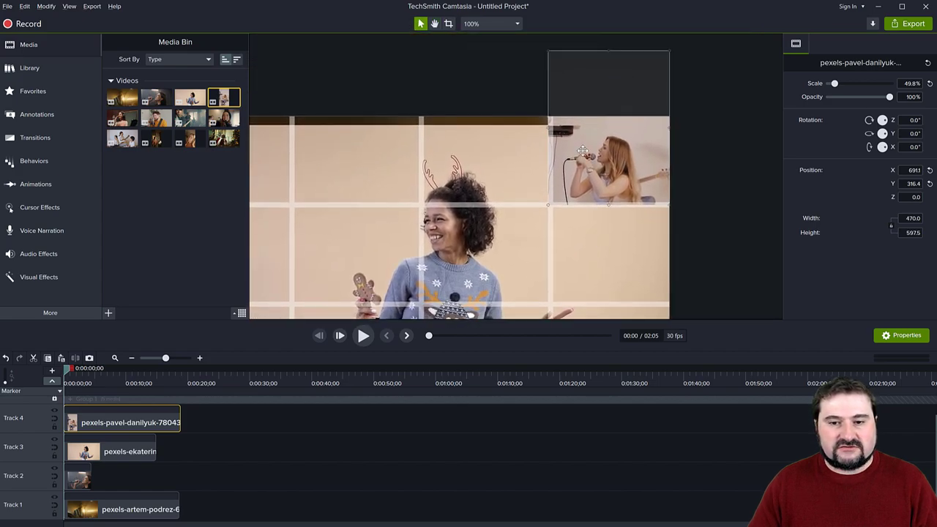
scroll(607, 142, "up", 1, "ctrl")
scroll(609, 134, "up", 2, "ctrl")
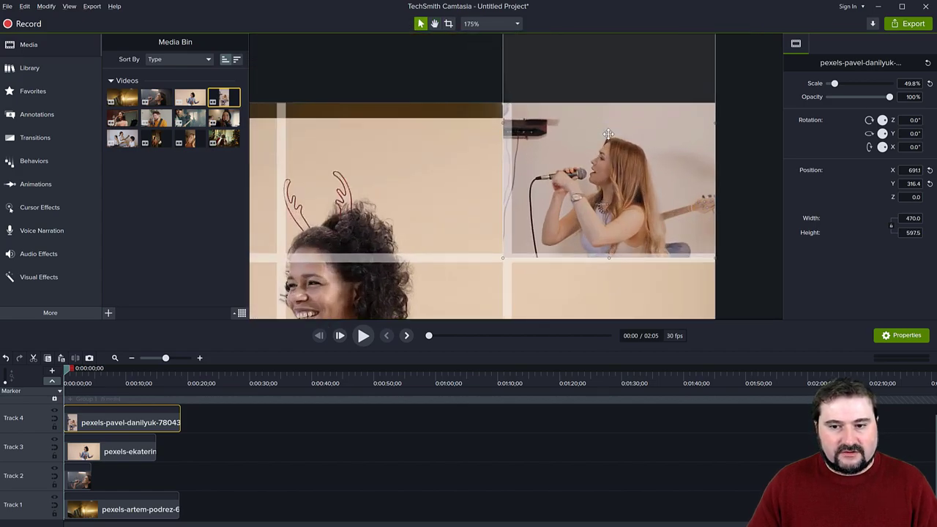
scroll(611, 110, "up", 2)
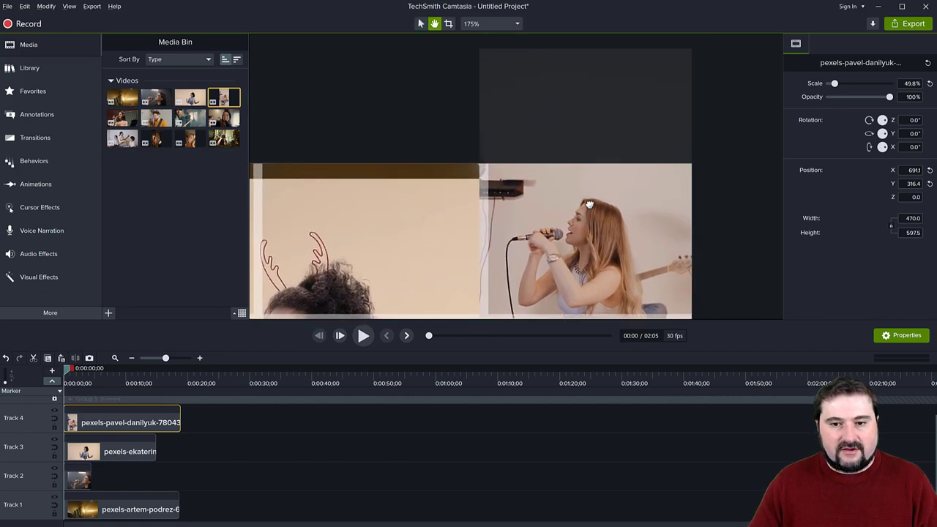
key("c")
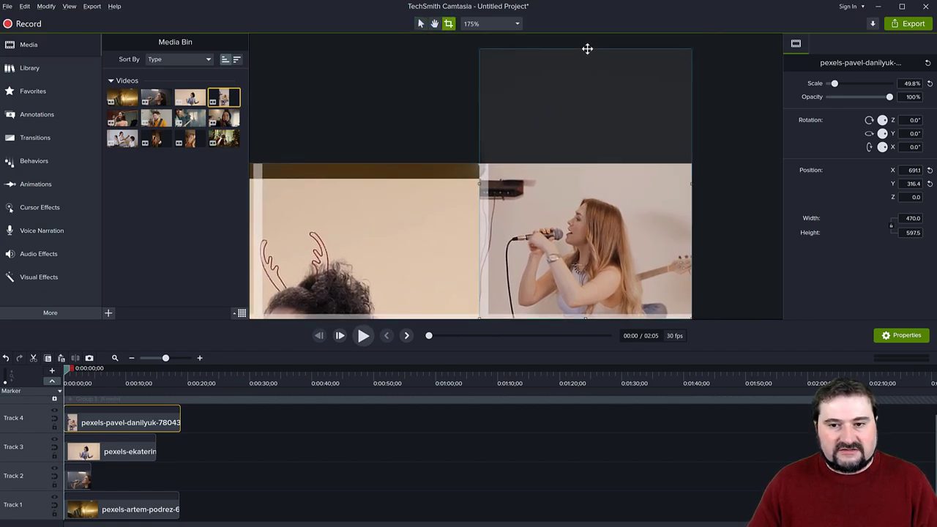
left_click_drag(584, 49, 590, 163)
key("v")
scroll(631, 186, "down", 4)
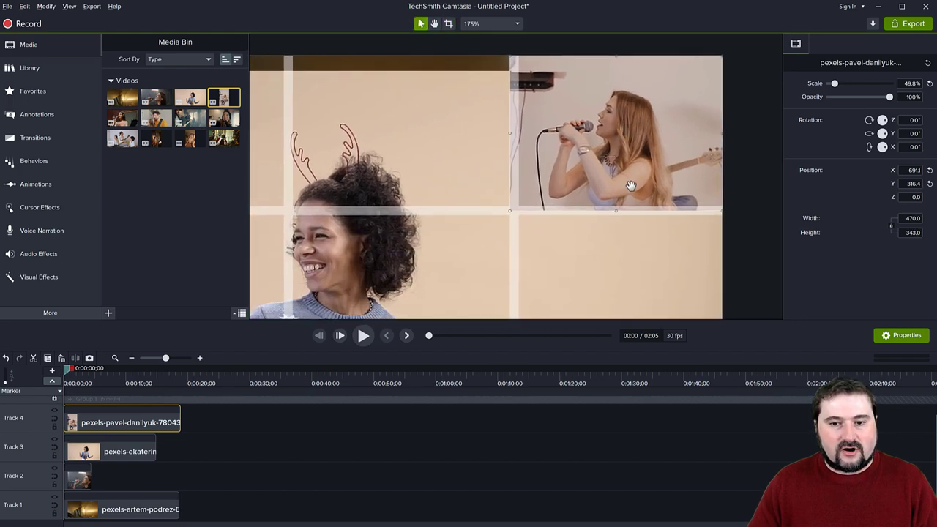
Crop the singer clip's left edge slightly further into the vertical divider, to a width of about 460.
key("c")
left_click_drag(511, 133, 515, 134)
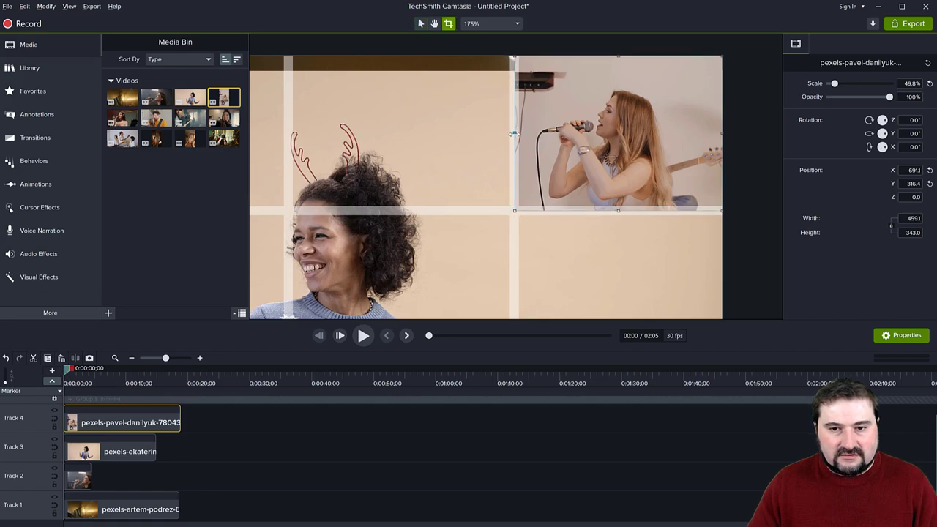
key("v")
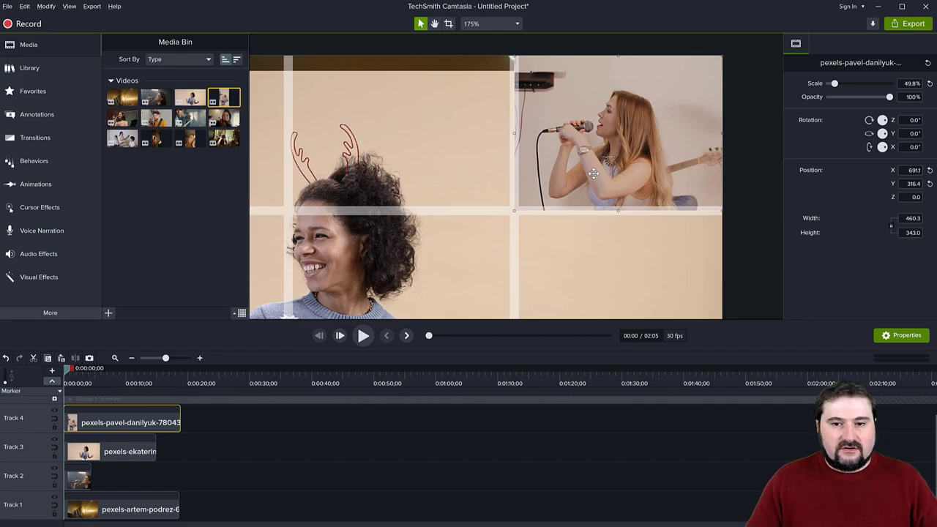
Scale the reindeer-sweater woman clip to 24.6% and position it at about X 204, Y 303 over the top row's third cell.
scroll(593, 174, "down", 4)
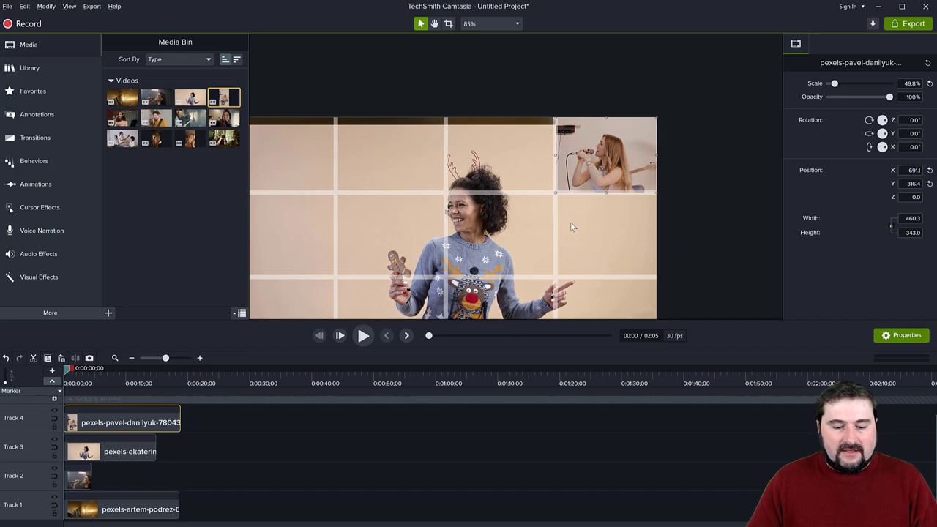
key("h")
left_click_drag(549, 230, 610, 162)
key("v")
left_click(560, 157)
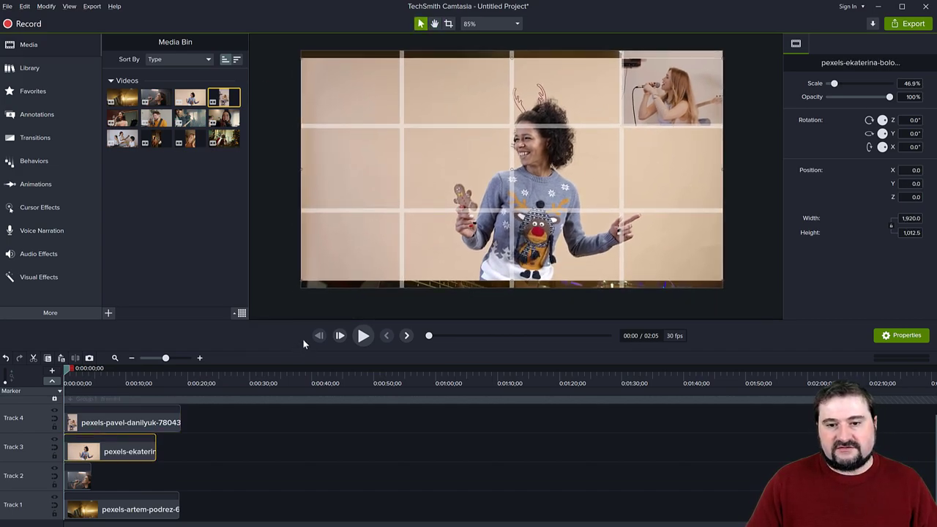
left_click_drag(301, 282, 493, 169)
left_click_drag(565, 153, 535, 153)
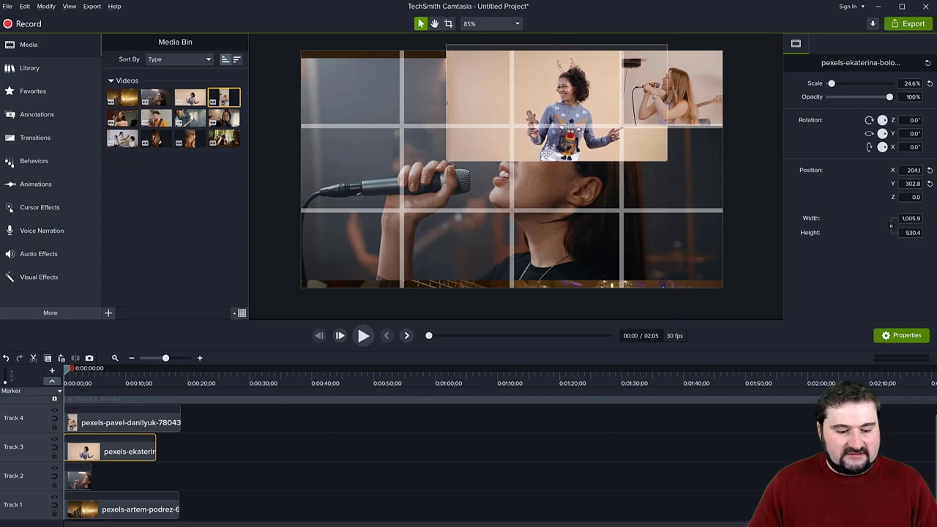
Crop all four edges of the reindeer-sweater clip to the top row's third cell, about 500 wide and 343 high.
scroll(583, 83, "up", 3)
key("alt")
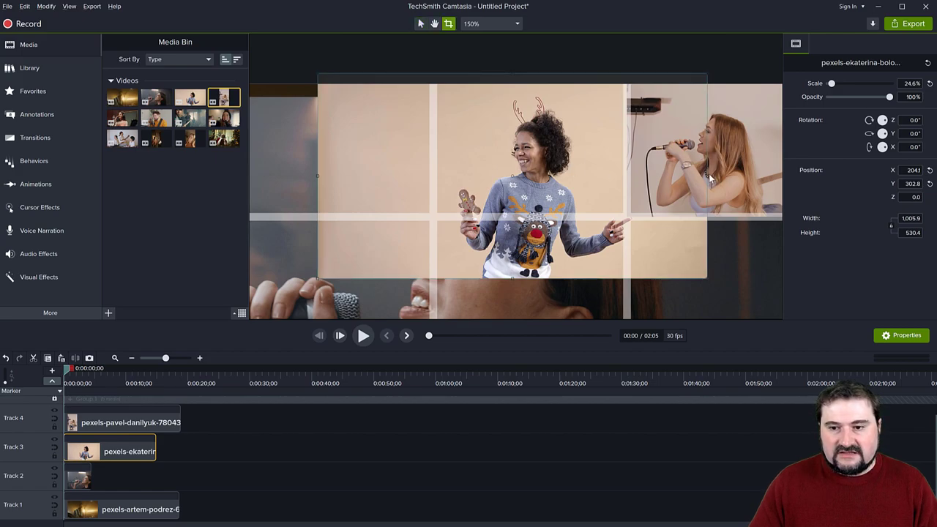
left_click_drag(707, 176, 626, 176)
left_click_drag(317, 175, 433, 176)
left_click_drag(531, 278, 531, 217)
left_click_drag(530, 73, 530, 85)
key("Escape")
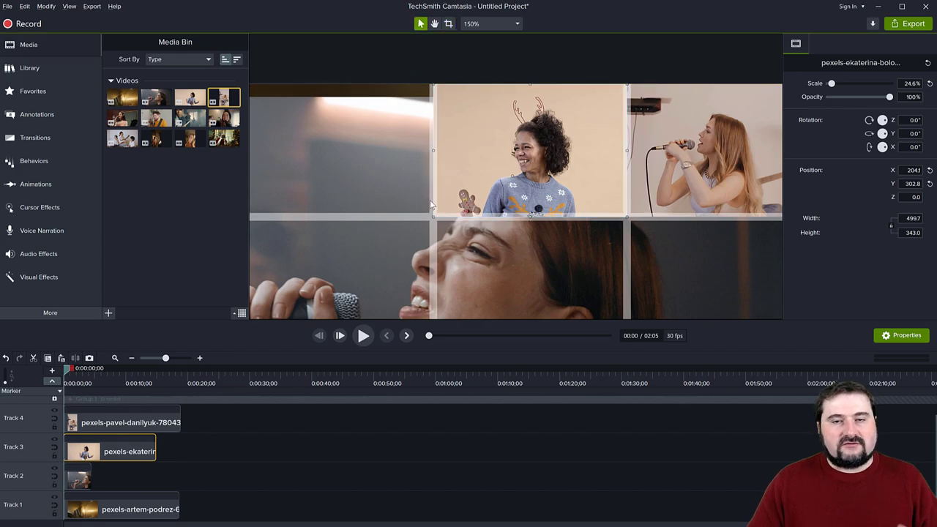
Scale the close-up microphone singer clip to 15.9% and position it at about X -306, Y 368.5 over the top row's second cell.
key("h")
left_click_drag(462, 254, 549, 227)
key("v")
key("ctrl+minus")
key("ctrl+minus")
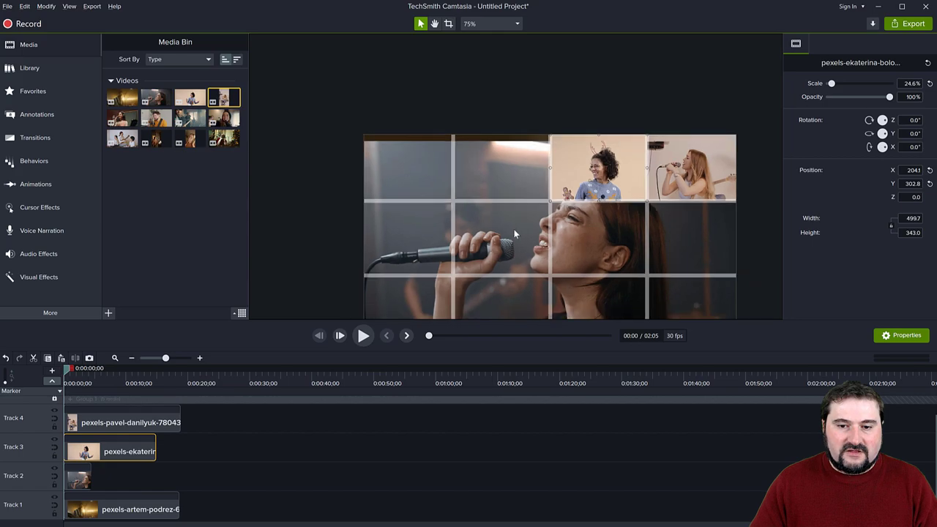
left_click(615, 234)
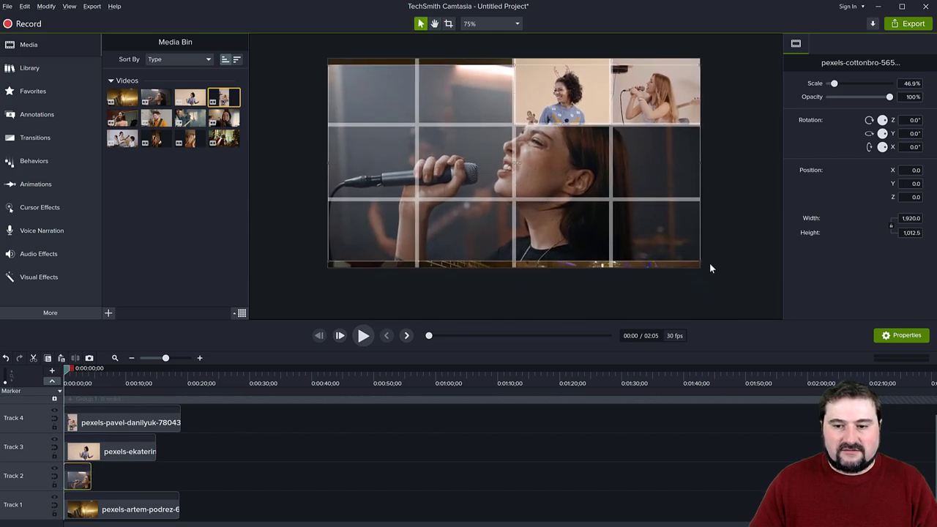
left_click_drag(699, 261, 467, 137)
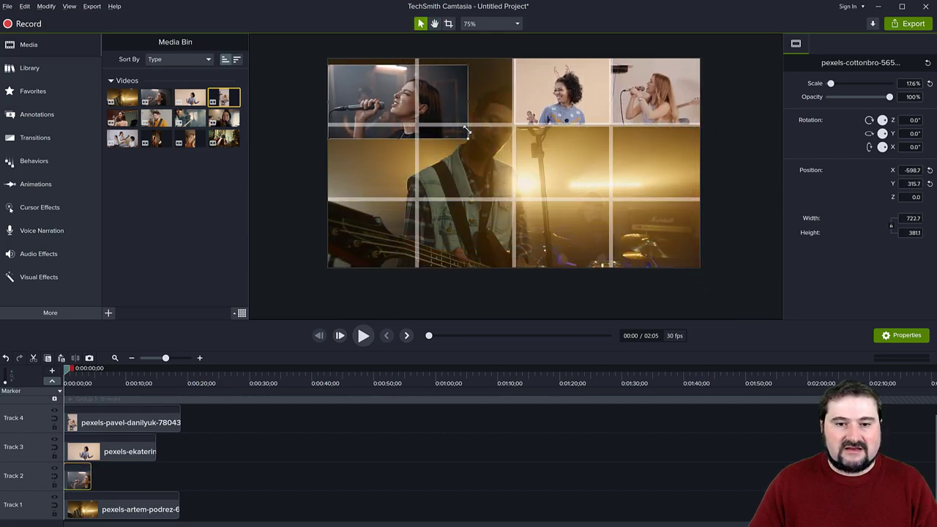
left_click_drag(376, 108, 443, 164)
scroll(461, 98, "up", 2)
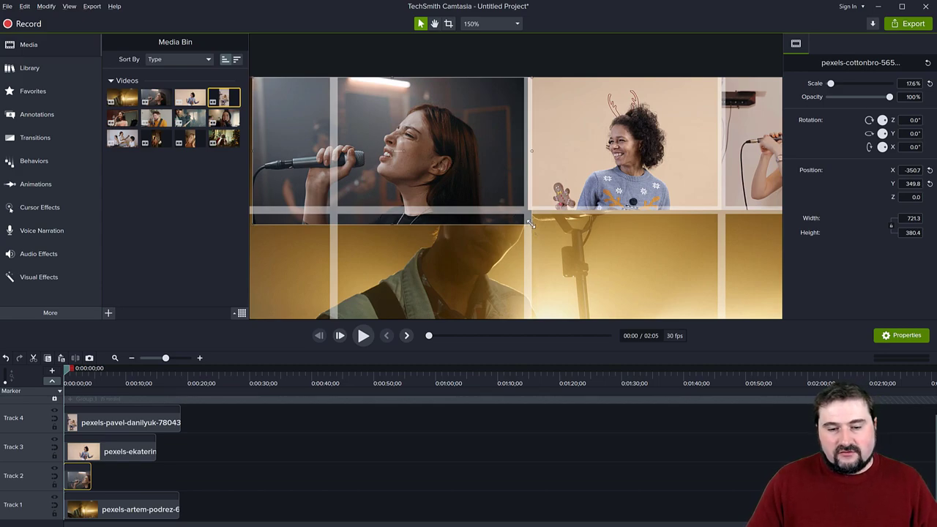
left_click_drag(524, 220, 502, 206)
left_click_drag(448, 182, 484, 182)
Crop the close-up singer clip's left and right edges to the vertical dividers, to a width of about 500.
key("c")
left_click_drag(283, 143, 333, 143)
left_click_drag(533, 144, 526, 145)
key("v")
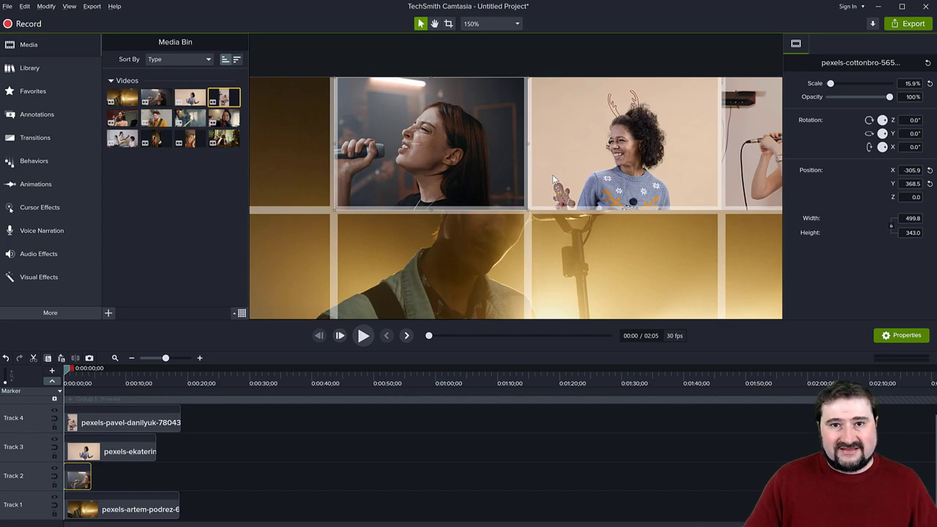
left_click(51, 272)
scroll(176, 242, "down", 3)
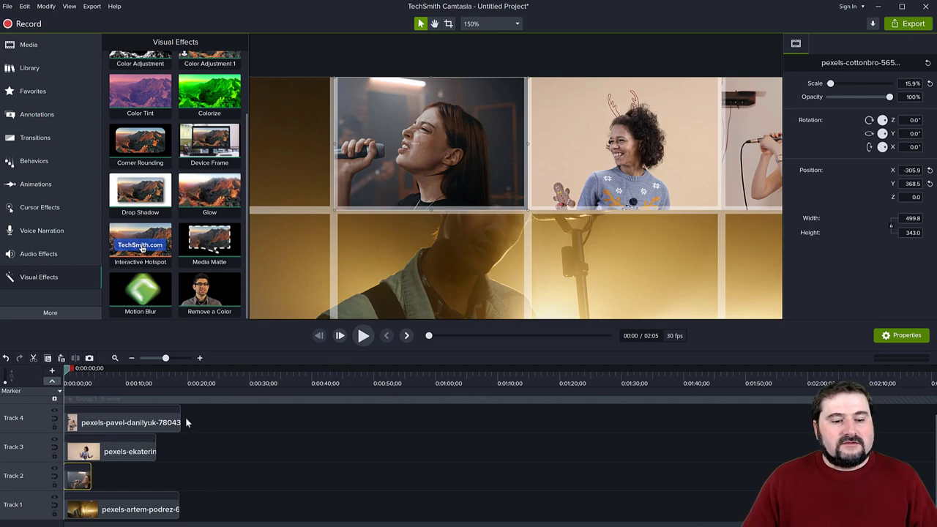
Scale the golden-lit guitarist clip on Track 1 to 22.1% and position it at about X -673, Y 316 over the top row's first cell.
scroll(353, 187, "down", 3)
left_click_drag(355, 268, 433, 247)
left_click(120, 505)
left_click_drag(768, 308, 519, 170)
left_click_drag(488, 170, 470, 167)
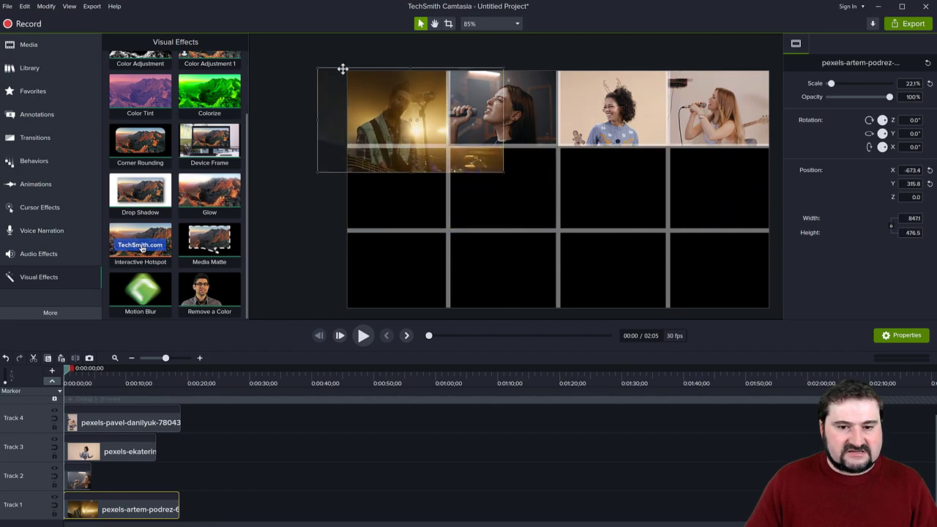
Crop all four edges of the golden-lit guitarist clip to the top row's first cell, about 460 wide.
scroll(344, 68, "up", 3)
key("alt")
left_click_drag(625, 156, 530, 155)
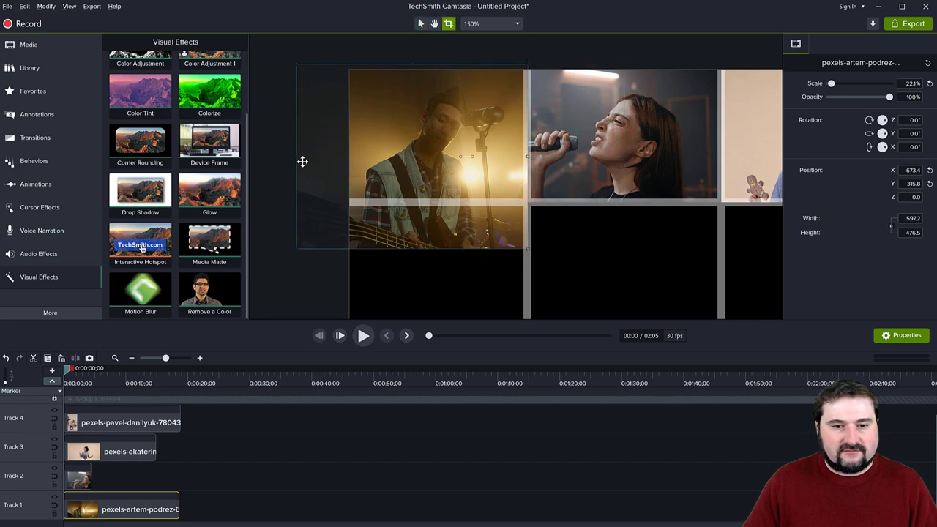
left_click_drag(296, 157, 349, 157)
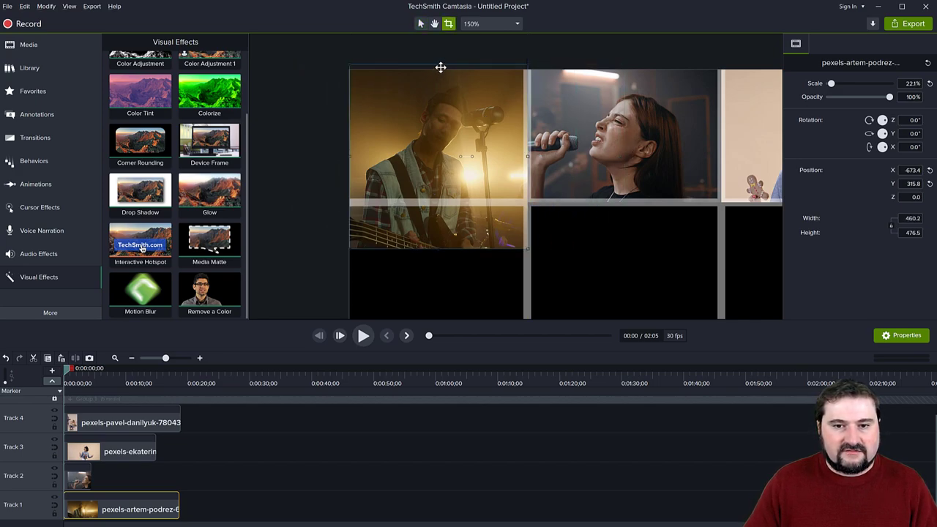
left_click_drag(439, 65, 439, 71)
left_click_drag(440, 249, 441, 201)
left_click(474, 252)
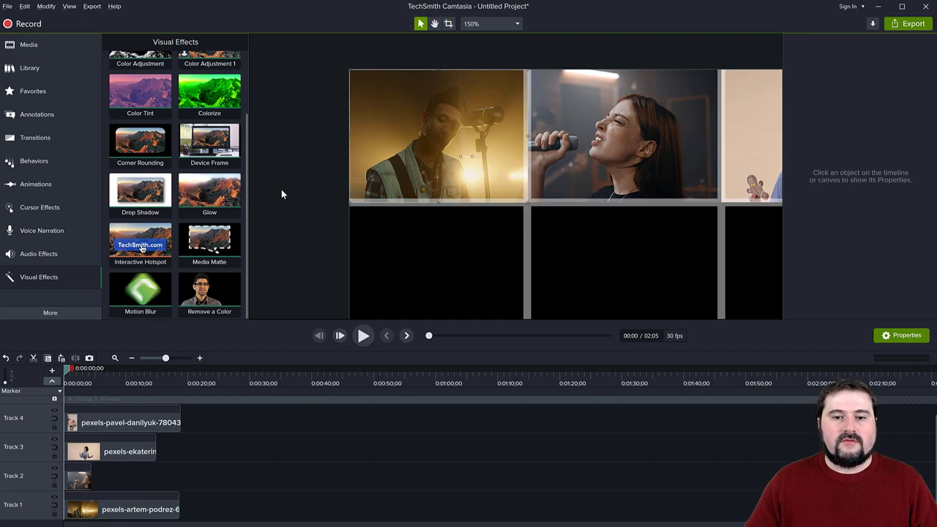
Play the four top-row clips from the start and pause after about three seconds to check the grid in motion.
scroll(337, 208, "down", 4)
key("h")
left_click_drag(428, 260, 424, 202)
key("v")
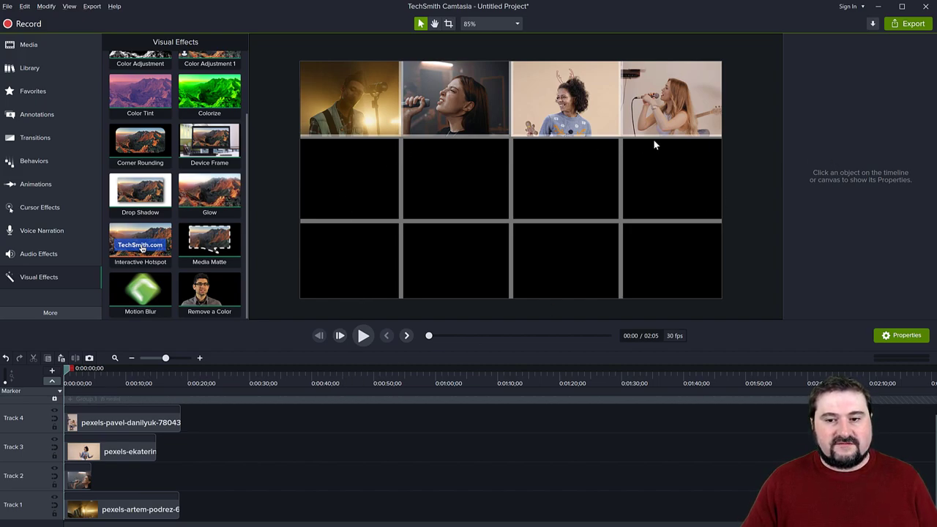
left_click(363, 336)
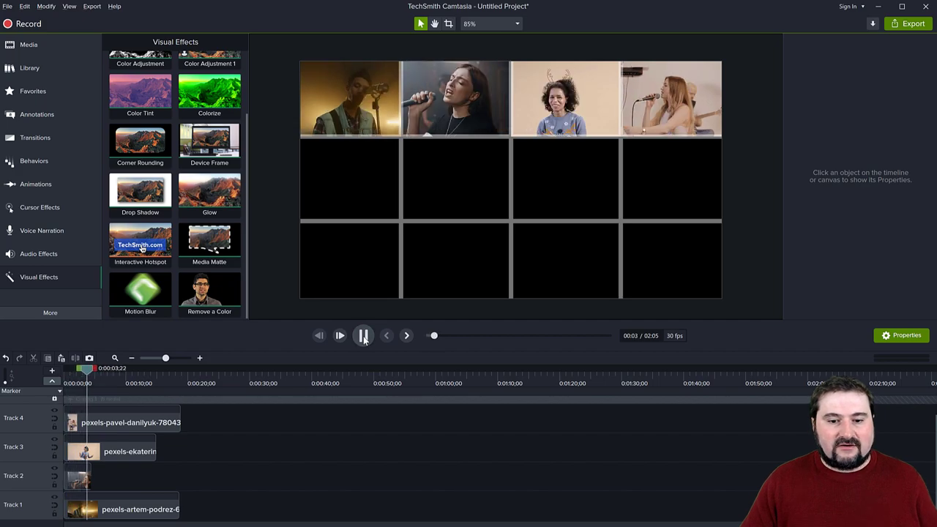
left_click(364, 336)
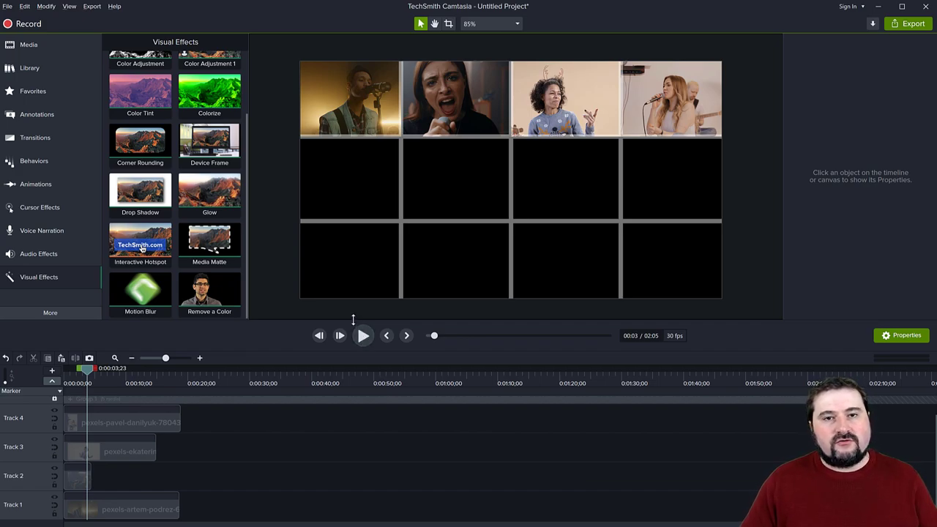
Create proxy videos for all twelve clips in the media bin.
left_click(34, 46)
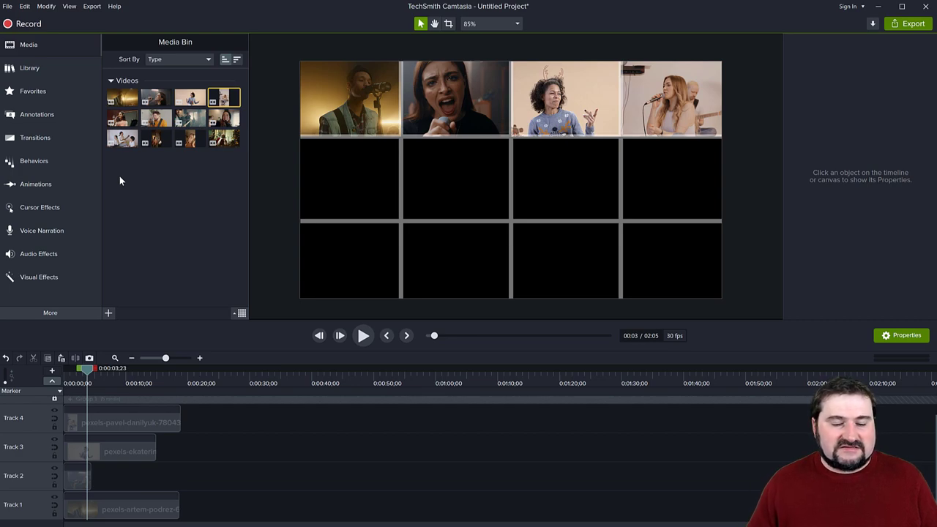
left_click_drag(87, 368, 73, 383)
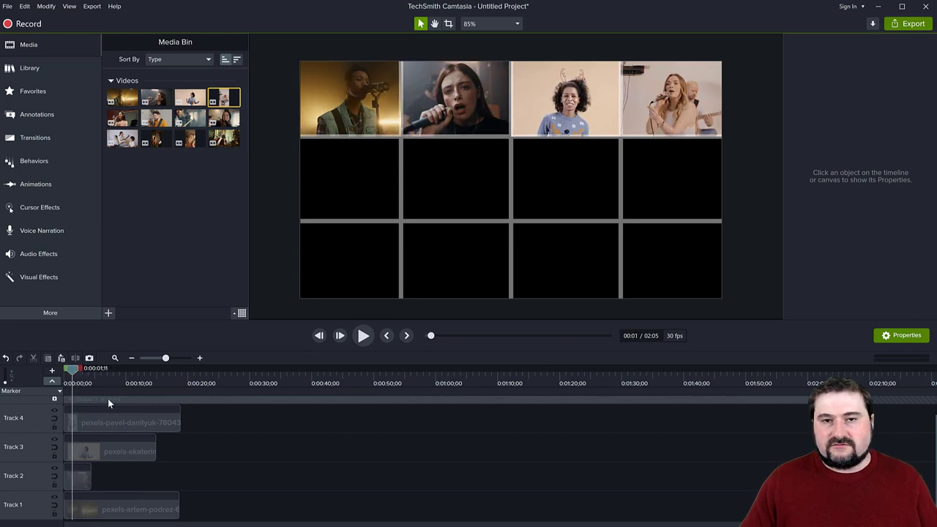
left_click_drag(256, 323, 256, 305)
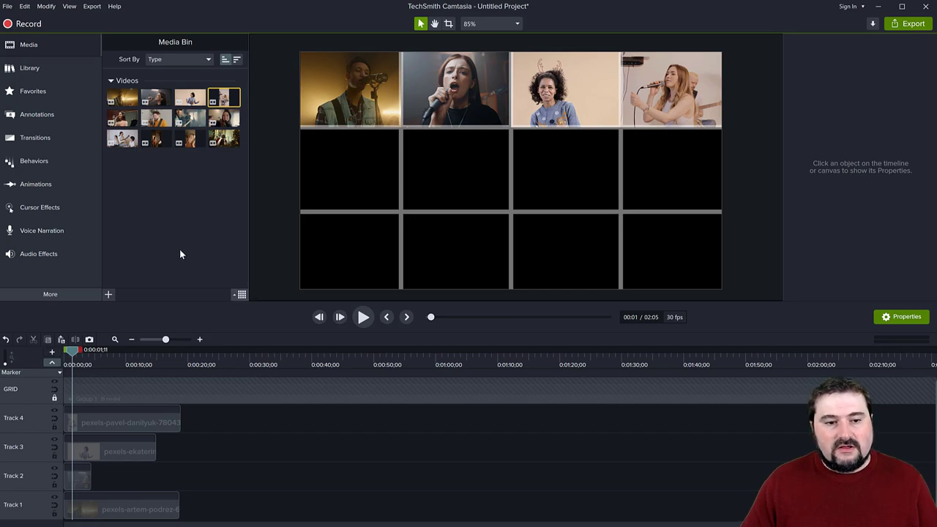
left_click_drag(117, 166, 225, 100)
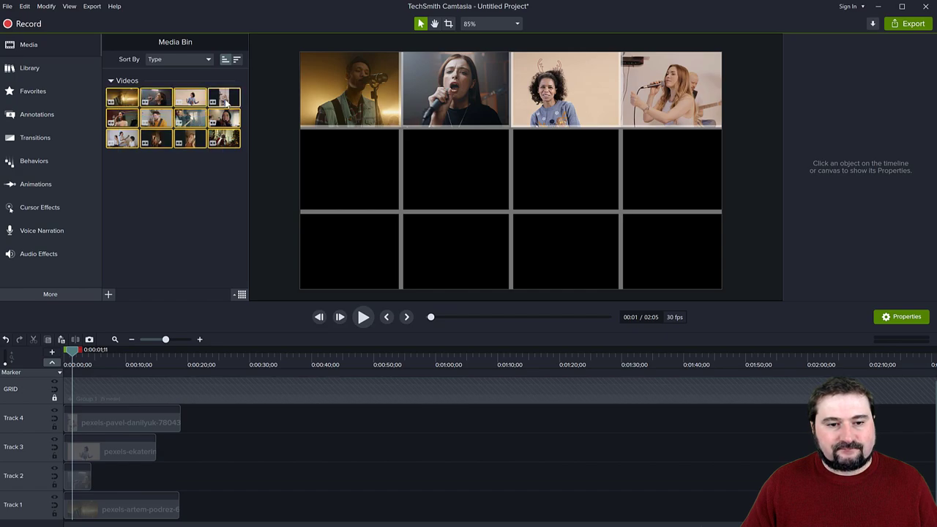
right_click(224, 99)
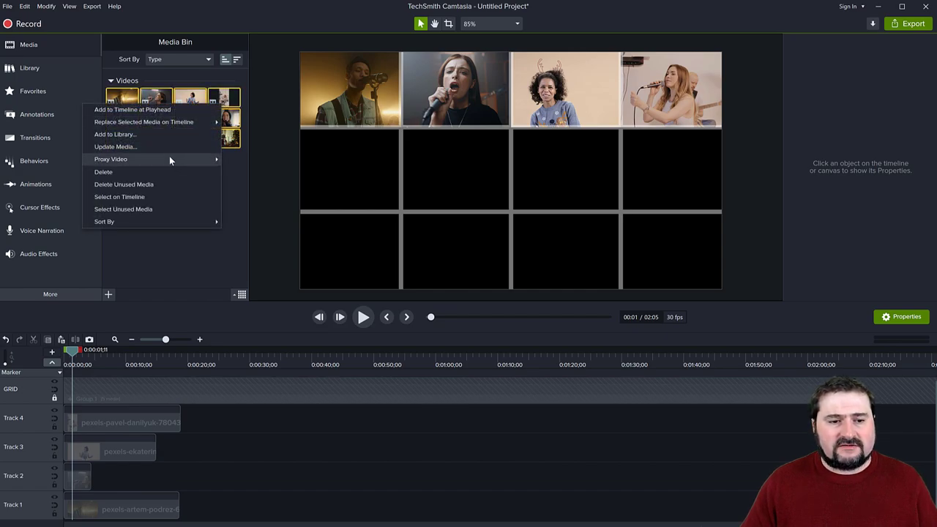
mouse_move(183, 160)
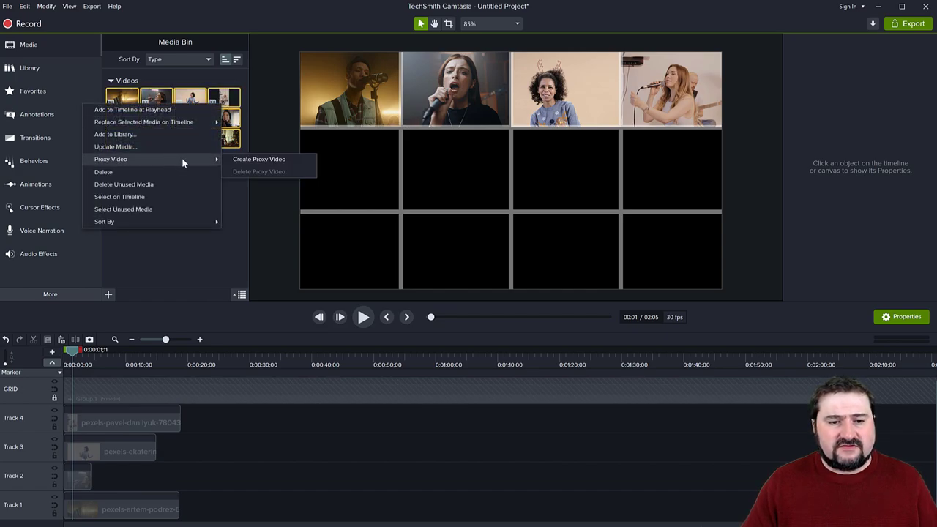
left_click(239, 164)
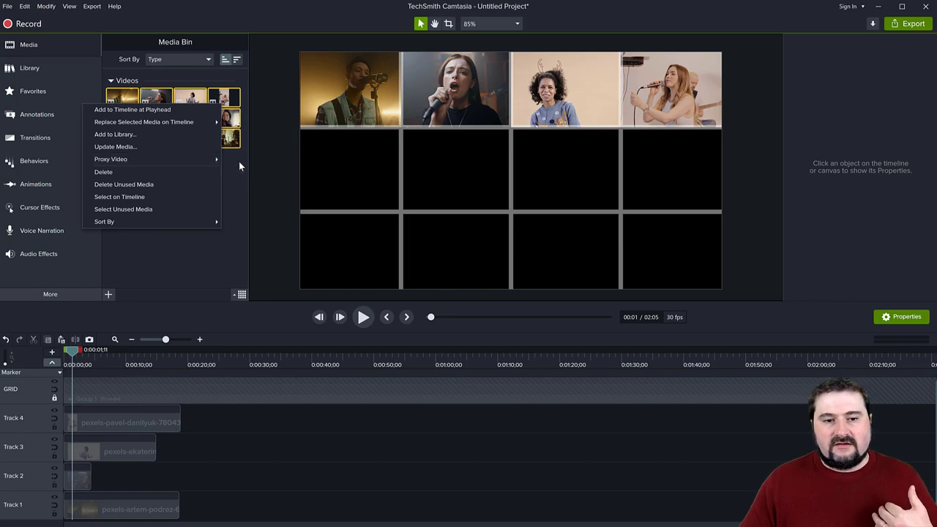
key("Escape")
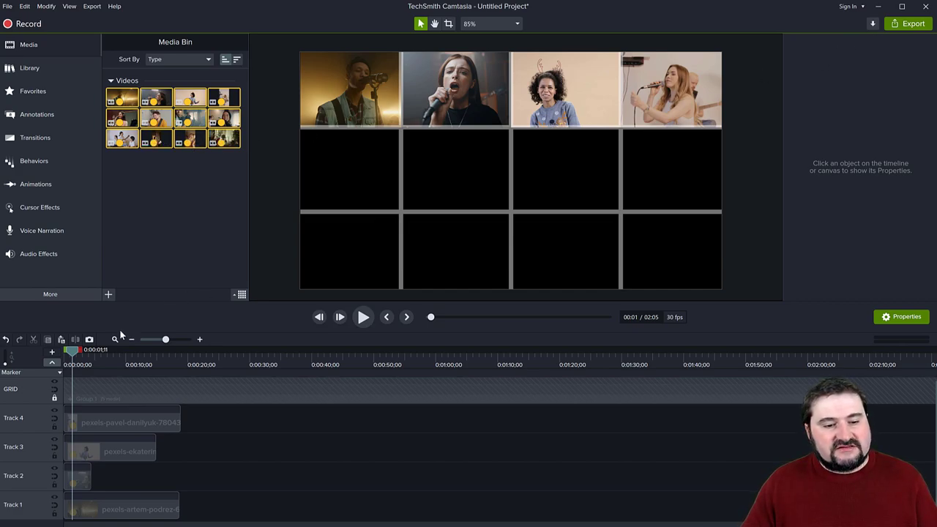
Play the grid from the start to check playback with the proxy videos, pausing at about four seconds.
left_click_drag(73, 355, 55, 367)
key("space")
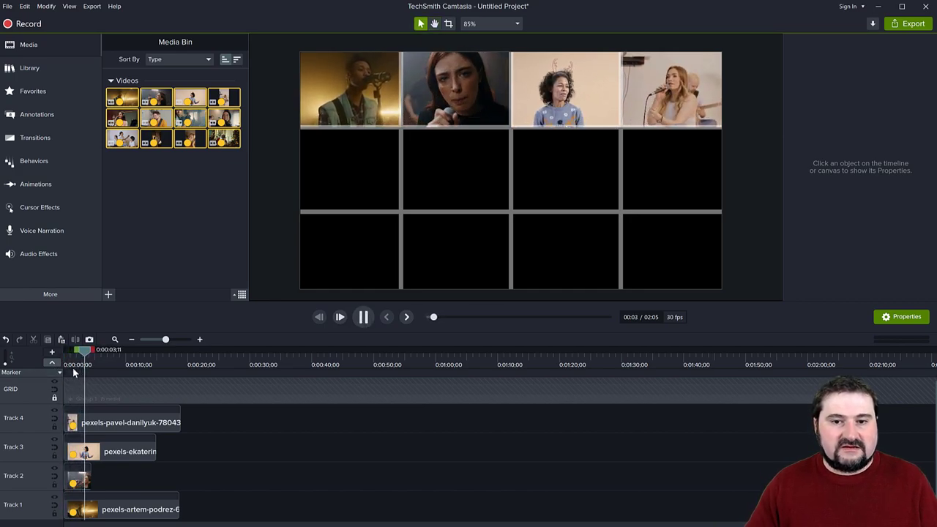
key("space")
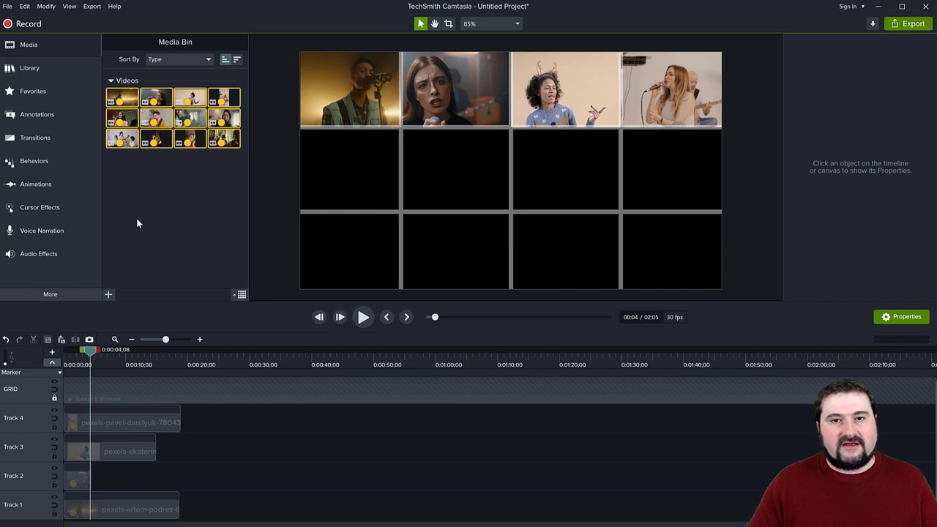
Add the headphones singer clip to the project, scaled to 19.1% and placed over the middle row's first cell.
left_click(185, 206)
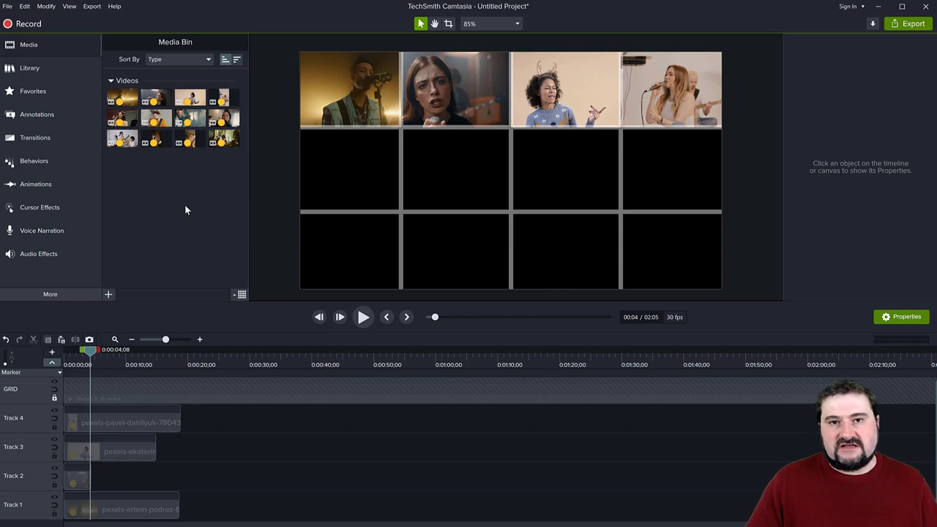
left_click_drag(122, 118, 383, 186)
left_click_drag(592, 293, 487, 229)
left_click_drag(444, 144, 411, 191)
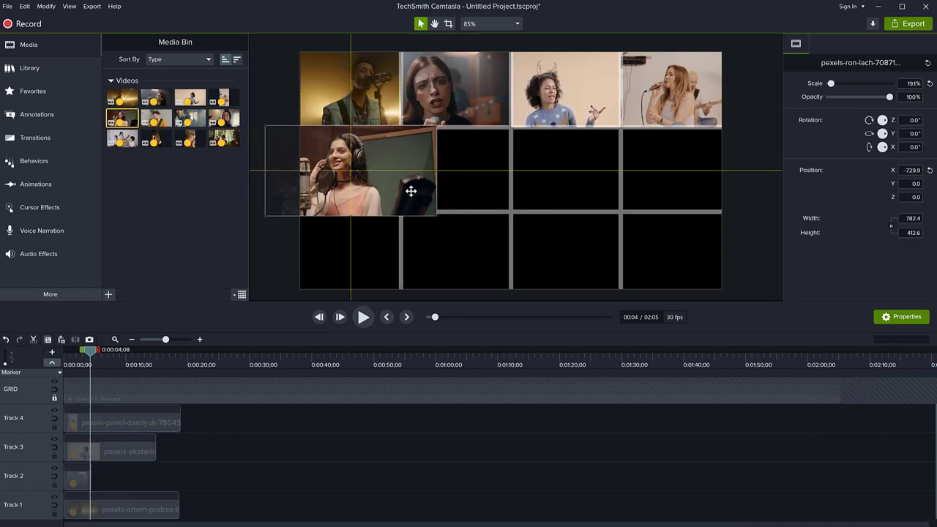
Group the four top-row clips on Track 1, leaving the headphones singer clip directly above on Track 2.
left_click_drag(262, 376, 148, 435)
key("ctrl+g")
left_click(180, 469)
right_click(84, 414)
left_click(170, 266)
Crop the headphones singer clip to the dividers of the middle row's first cell.
left_click(448, 24)
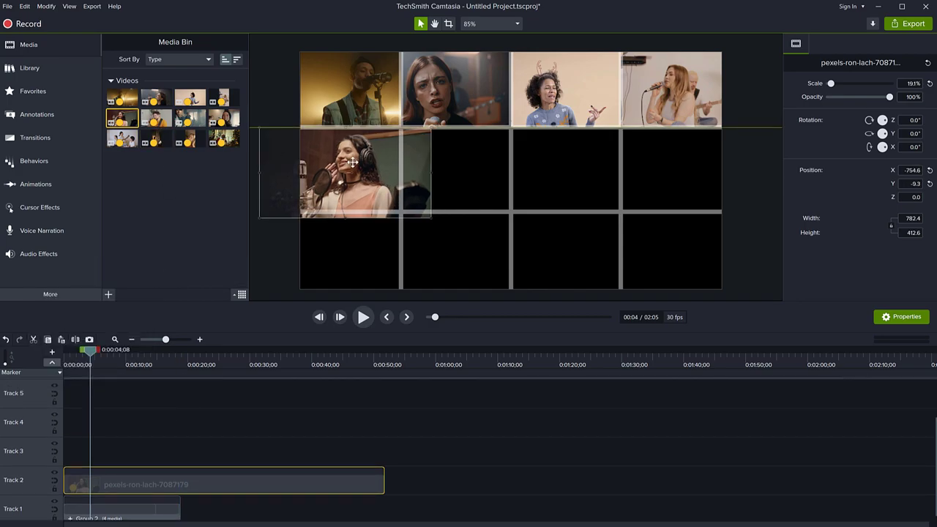
left_click_drag(443, 177, 403, 177)
Fit the yellow-sweater guitarist clip on Track 3 at 20.9% scale into the middle row's second cell, cropping it to 385 high.
left_click(437, 173)
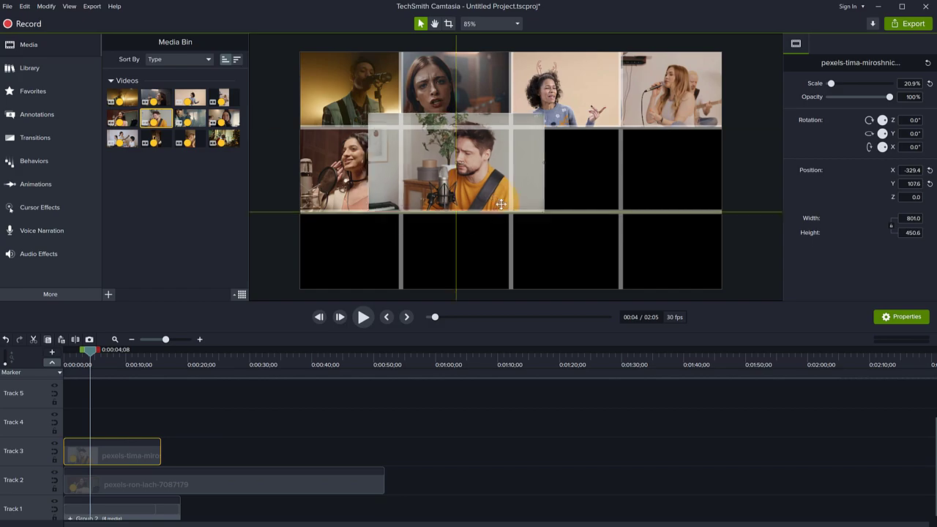
key("c")
left_click_drag(456, 236, 447, 212)
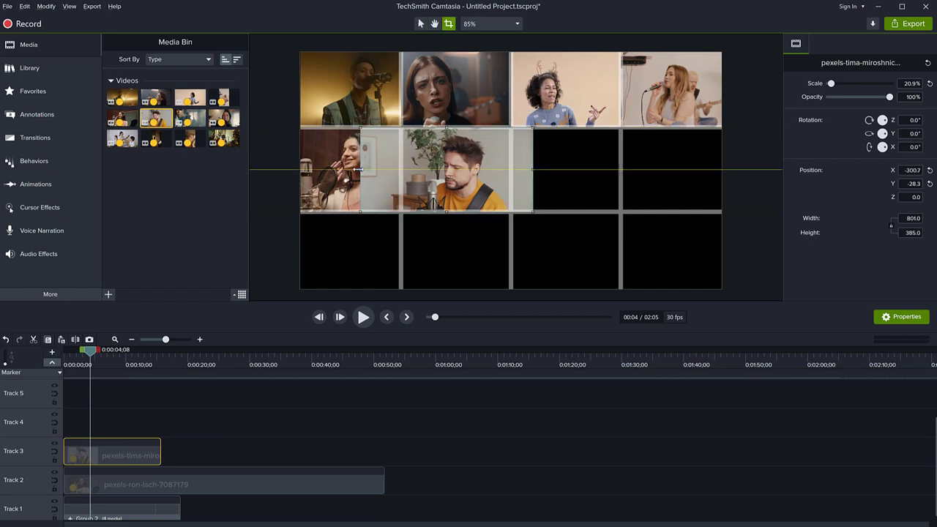
left_click_drag(358, 169, 300, 170)
Add the beanie-wearing musician clip on Track 4 at 44.1% scale and crop it to the middle row's third cell.
left_click_drag(189, 118, 58, 430)
left_click_drag(722, 290, 644, 227)
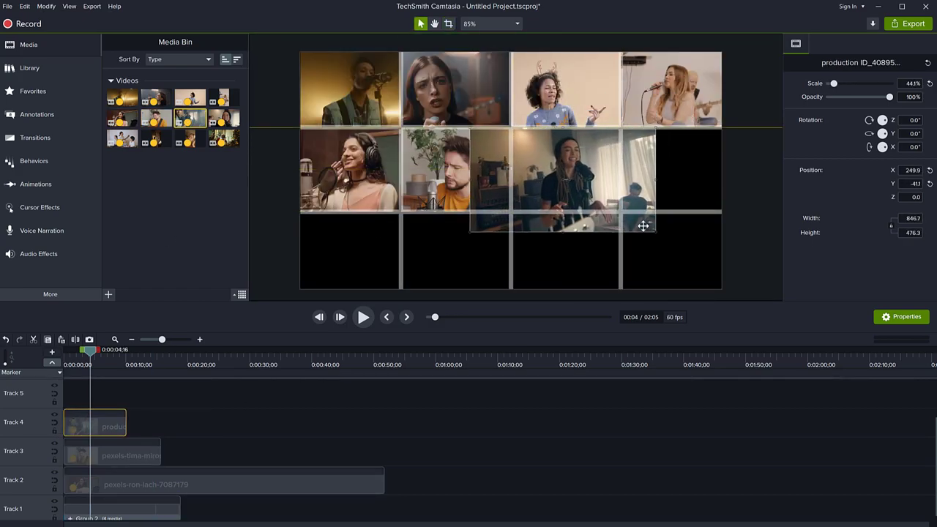
key("c")
left_click_drag(563, 232, 564, 211)
left_click_drag(471, 169, 512, 169)
left_click_drag(657, 169, 621, 169)
key("c")
Add the braided-hair singer clip on Track 5 at 35.6% scale, fitted to the middle row's fourth cell at about 460 by 385.
left_click_drag(223, 118, 483, 176)
left_click_drag(722, 289, 671, 170)
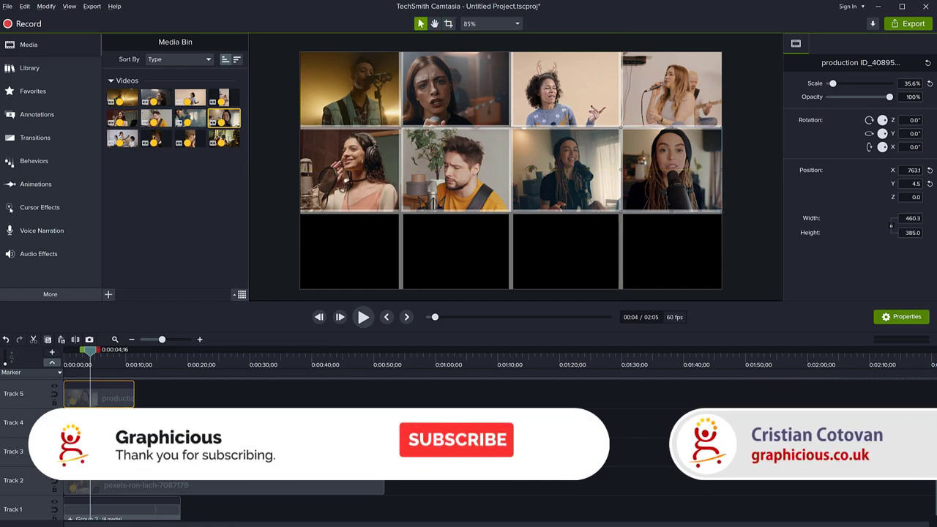
Group the middle-row clips, and fit the ukulele family clip on Track 3 at 16.3% scale into the bottom row's first cell.
key("ctrl+g")
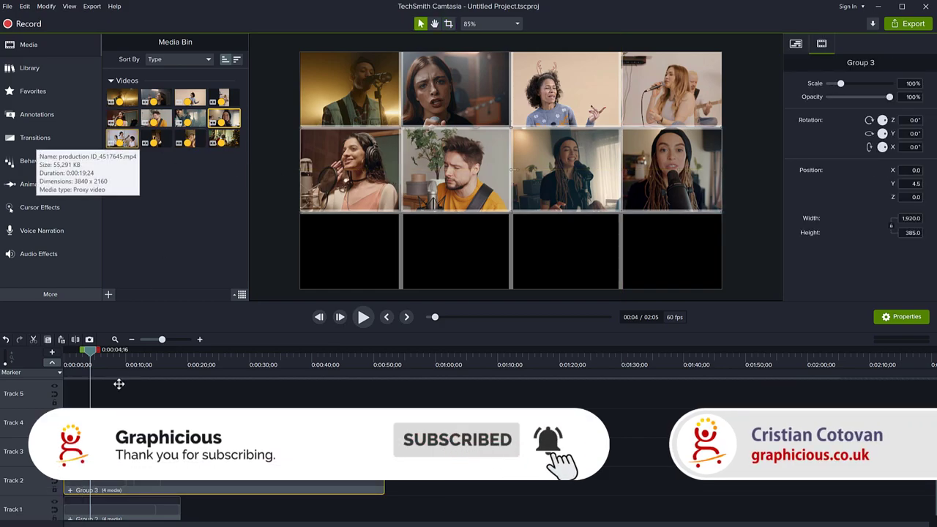
left_click_drag(122, 139, 468, 168)
left_click_drag(722, 51, 416, 212)
left_click_drag(415, 253, 403, 253)
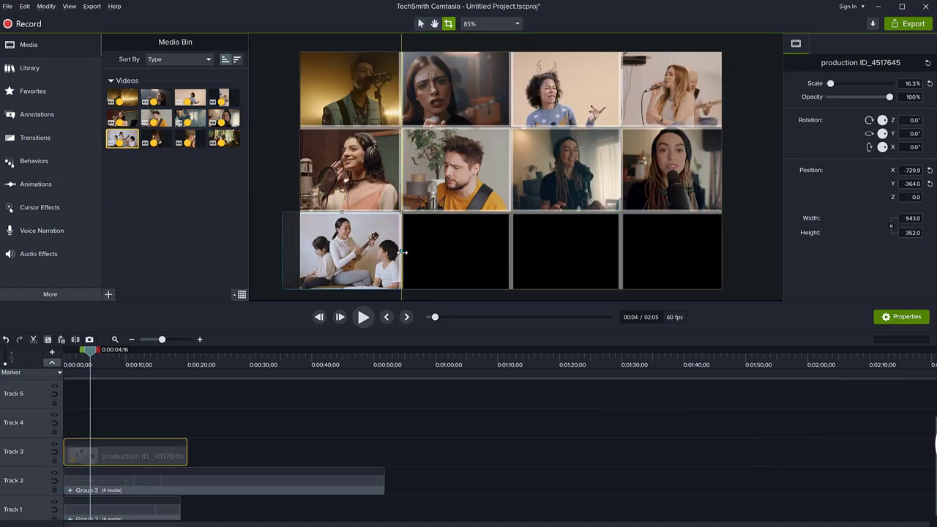
Add the production ID_4985237 clip on Track 4 at 24.3% scale and crop it to the bottom row's second cell.
left_click_drag(155, 139, 110, 432)
right_click(29, 443)
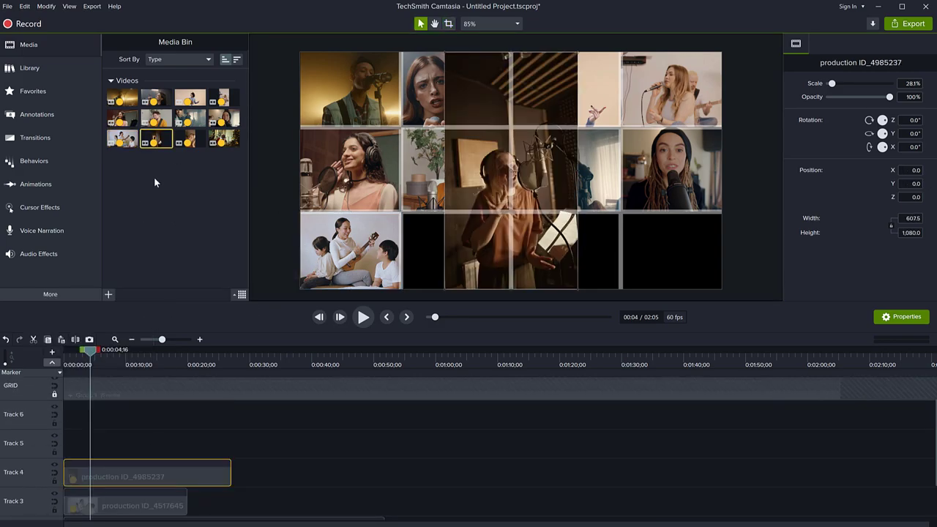
left_click_drag(529, 151, 470, 239)
scroll(471, 239, "down", 2)
left_click_drag(471, 293, 471, 213)
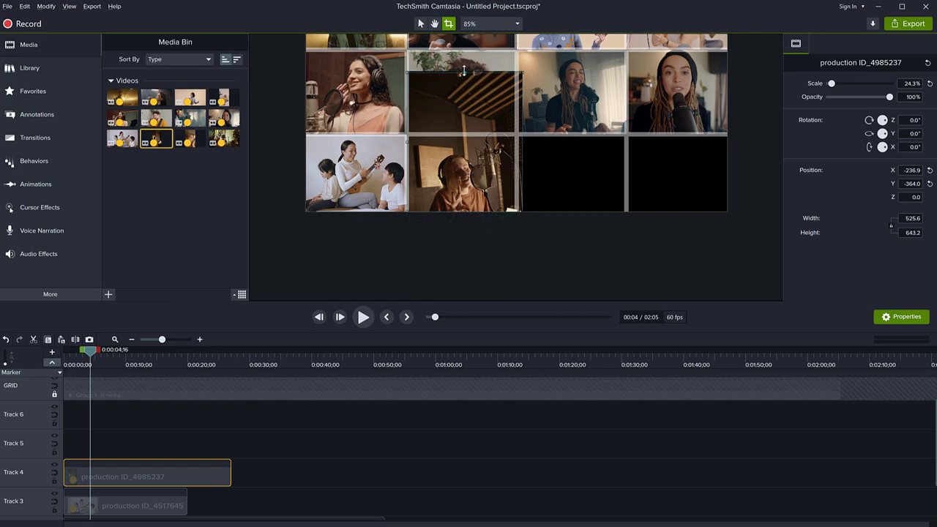
Add the Santa singer clip on Track 5 at 43.6% scale and crop it to the bottom row's third cell.
left_click_drag(223, 139, 74, 445)
left_click_drag(725, 296, 645, 216)
left_click_drag(464, 178, 518, 178)
left_click_drag(588, 228, 588, 212)
left_click_drag(661, 167, 626, 168)
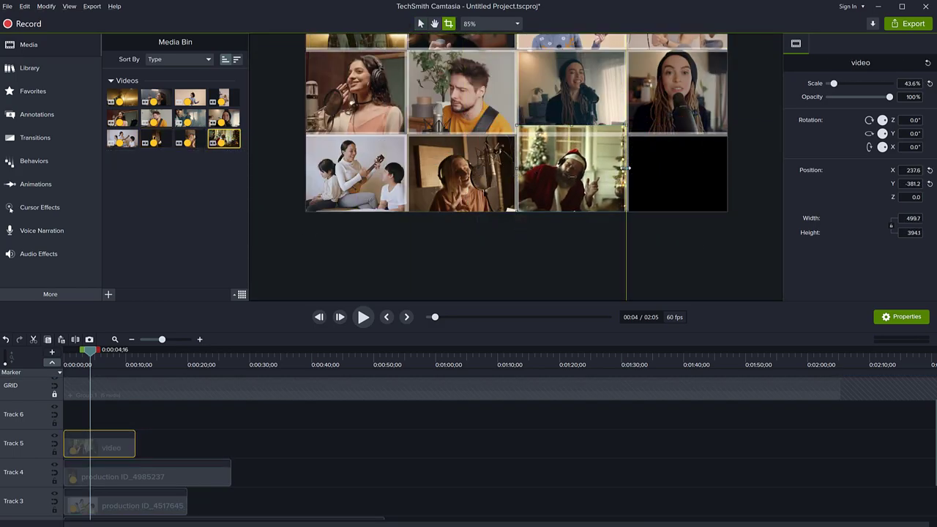
Add the blonde singer clip, production ID_4985244, on Track 6 and scale and crop it into the bottom row's fourth cell.
left_click_drag(190, 138, 73, 415)
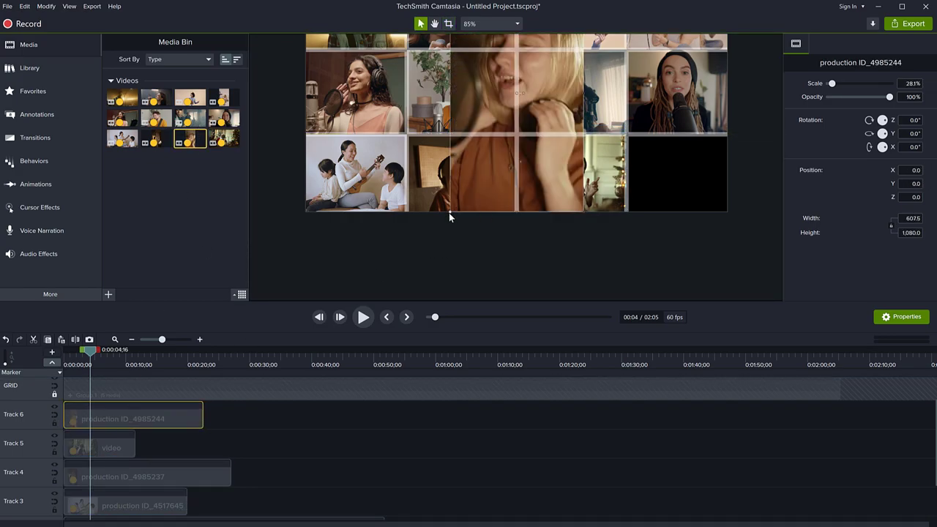
left_click_drag(449, 213, 616, 298)
left_click_drag(721, 291, 706, 249)
left_click_drag(610, 232, 676, 212)
key("c")
Group the four bottom-row clips and save the project.
left_click_drag(334, 381, 73, 498)
key("ctrl+g")
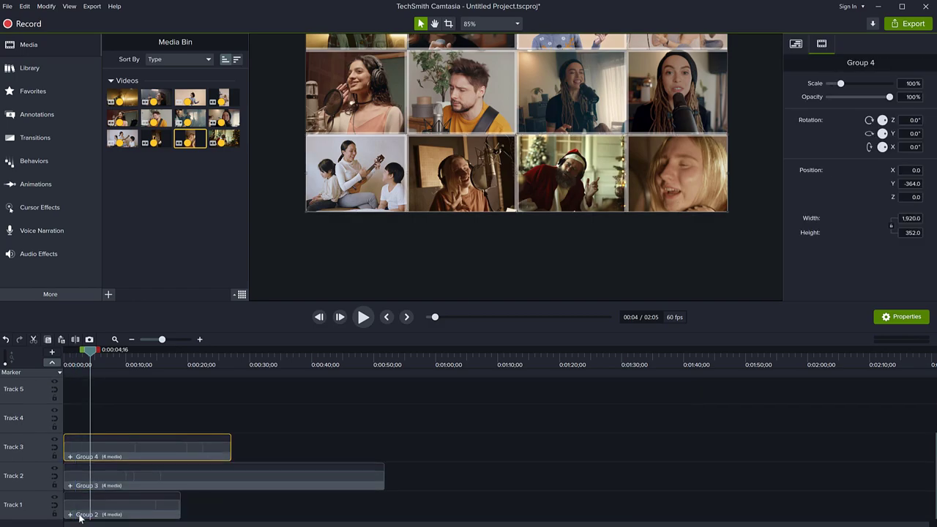
key("ctrl+s")
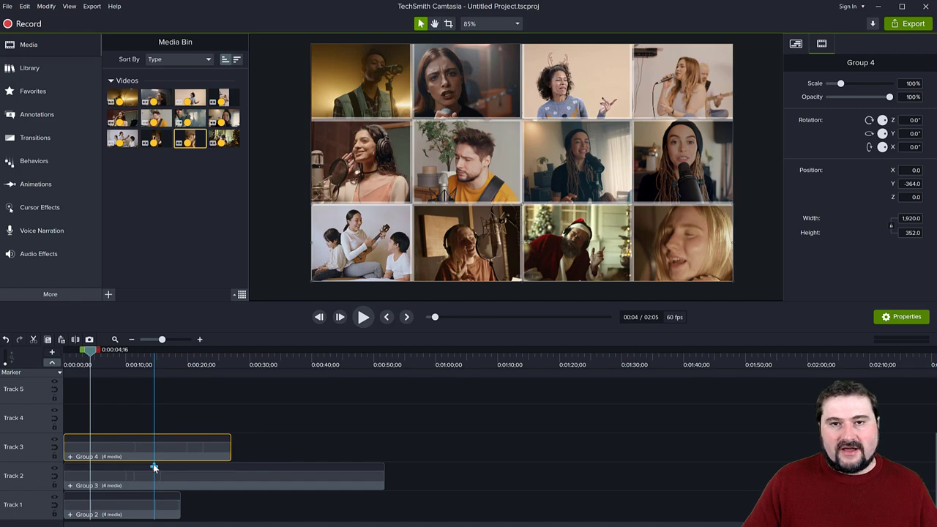
Rename the group on Track 1 as "Top row" and move it up to Track 4.
right_click(80, 517)
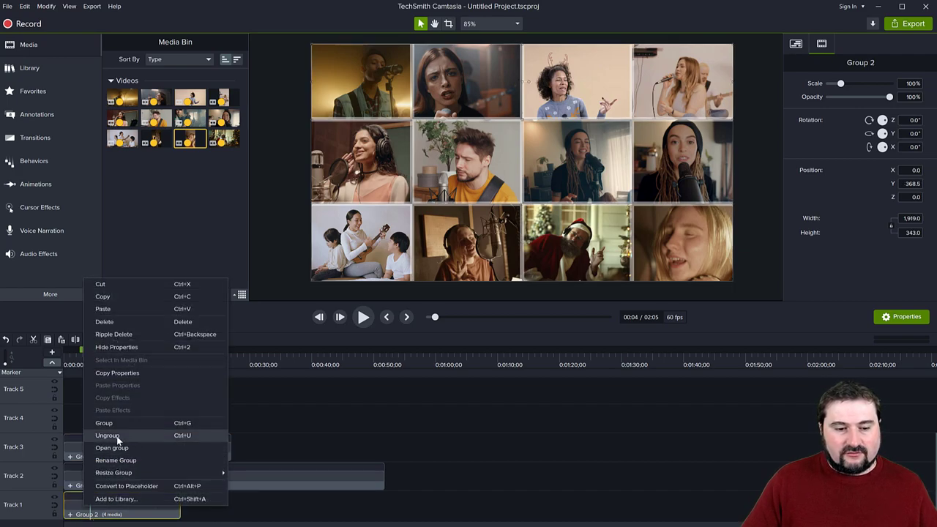
left_click(119, 460)
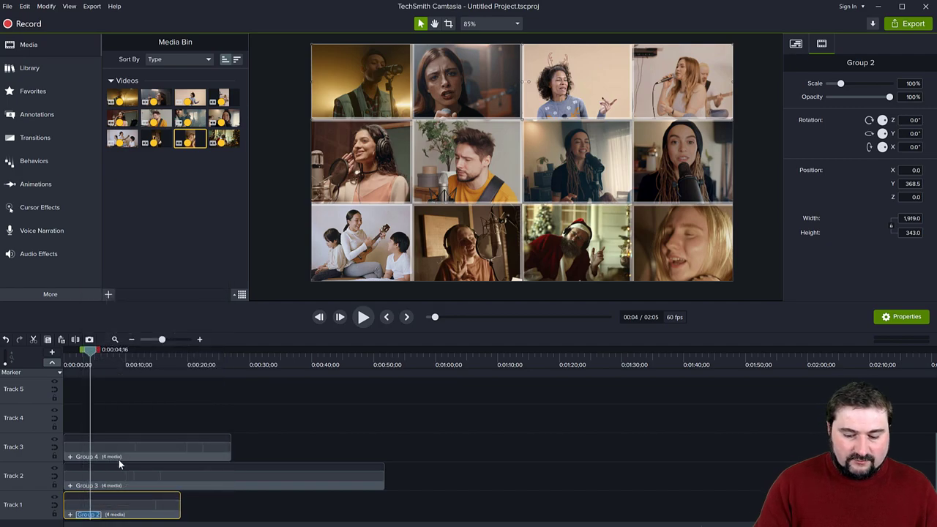
type("Top row")
key("Return")
left_click_drag(102, 509, 96, 418)
Rename the group on Track 3 as "Middle row" and move it down to Track 1.
right_click(89, 446)
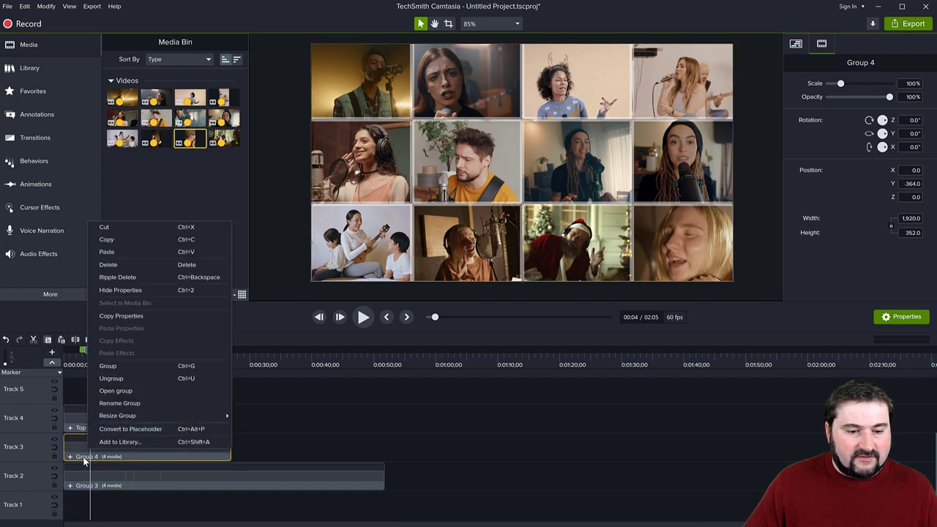
left_click(123, 401)
type("Middle row")
key("Return")
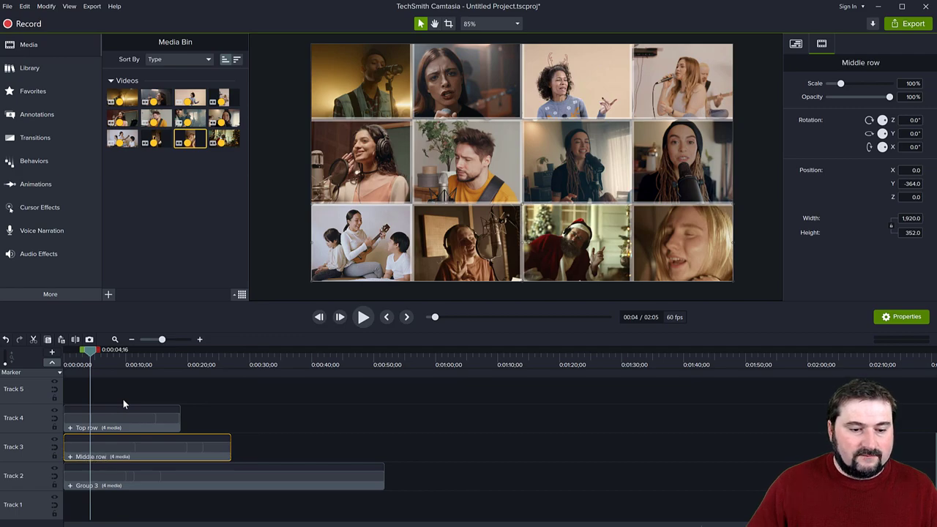
right_click(83, 489)
left_click(82, 449)
left_click_drag(81, 450, 79, 504)
Rename the group on Track 2 as "Bottom row" and move the "Top row" group down to Track 3.
left_click(82, 487)
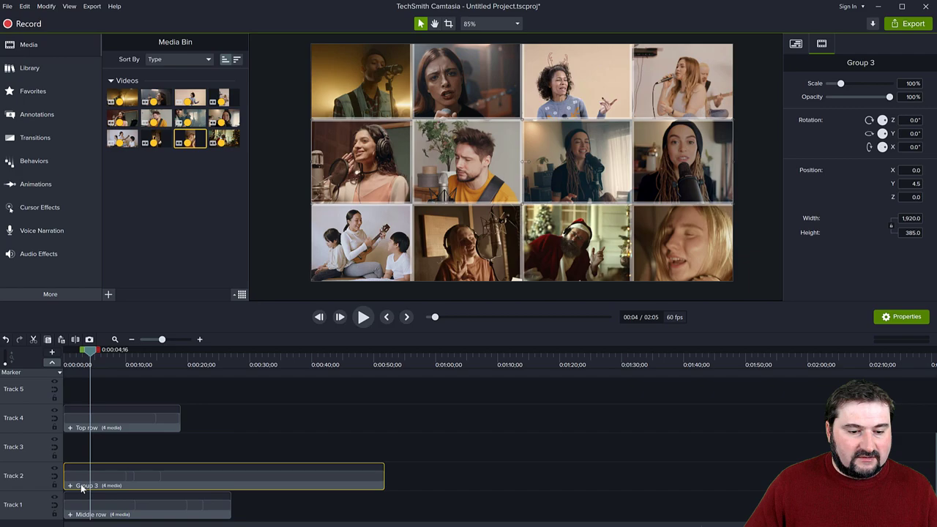
right_click(83, 489)
left_click(108, 434)
type("Bottom row")
key("Return")
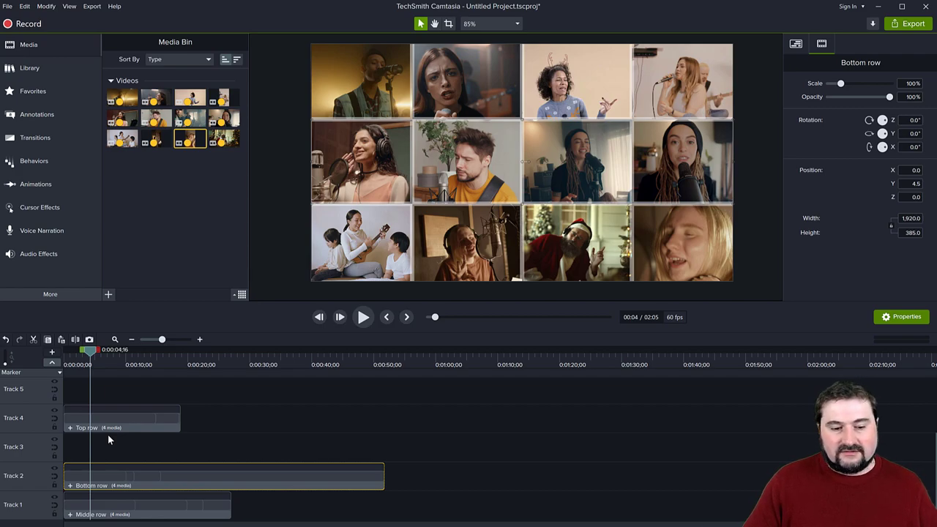
left_click_drag(117, 421, 117, 454)
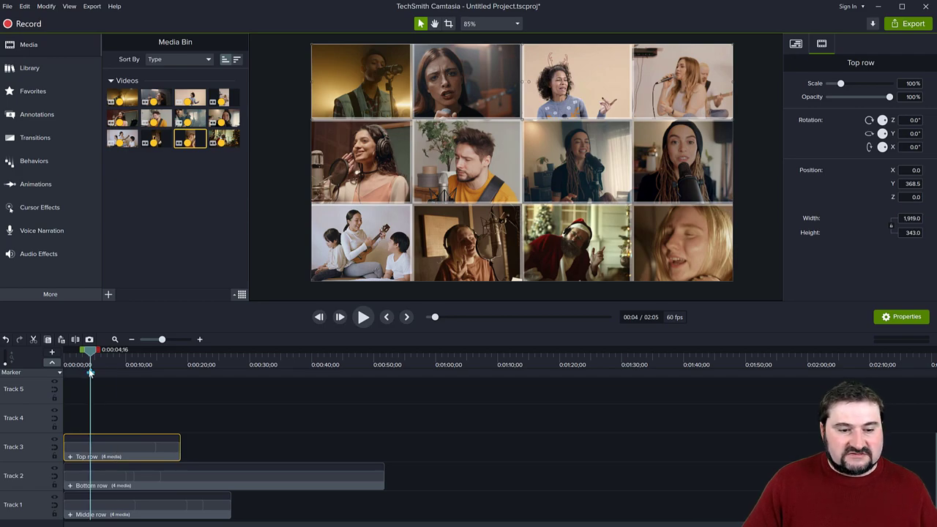
Play the twelve-video grid from the start of the timeline to check how smoothly it runs.
left_click_drag(90, 350, 34, 354)
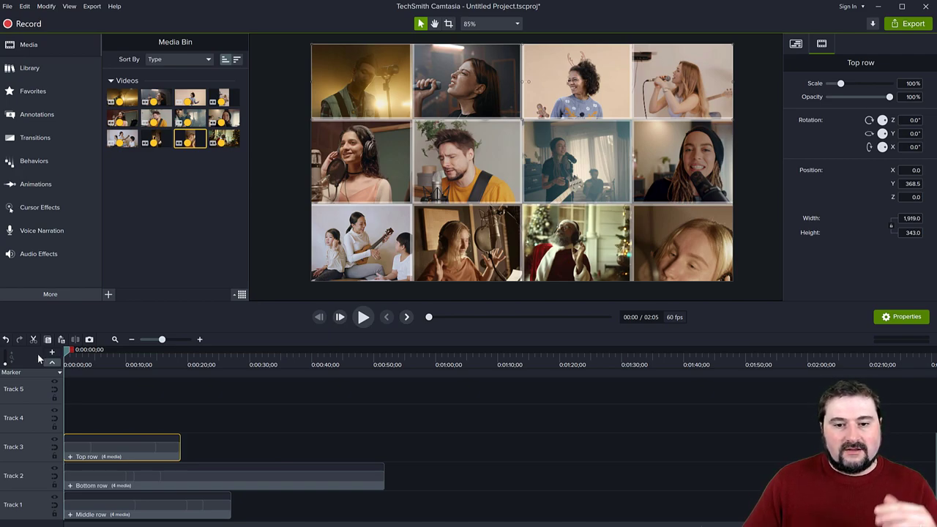
key("space")
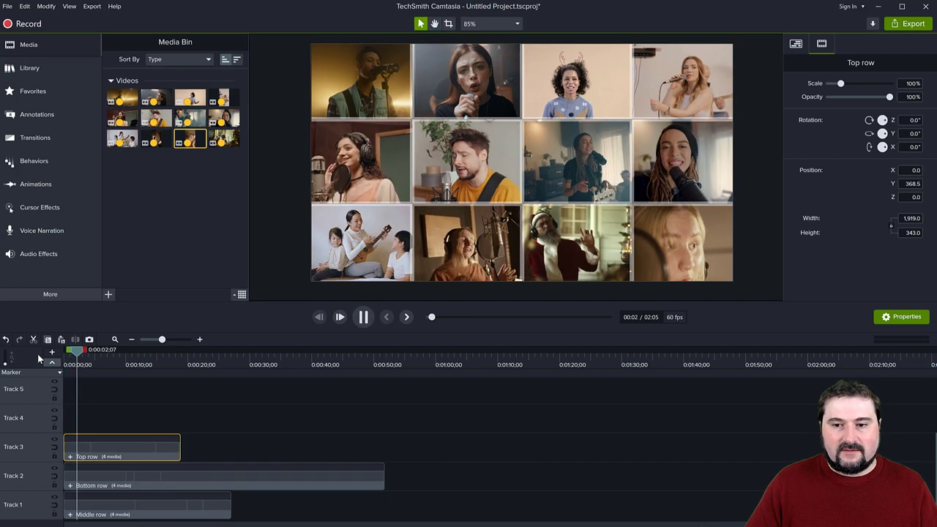
key("space")
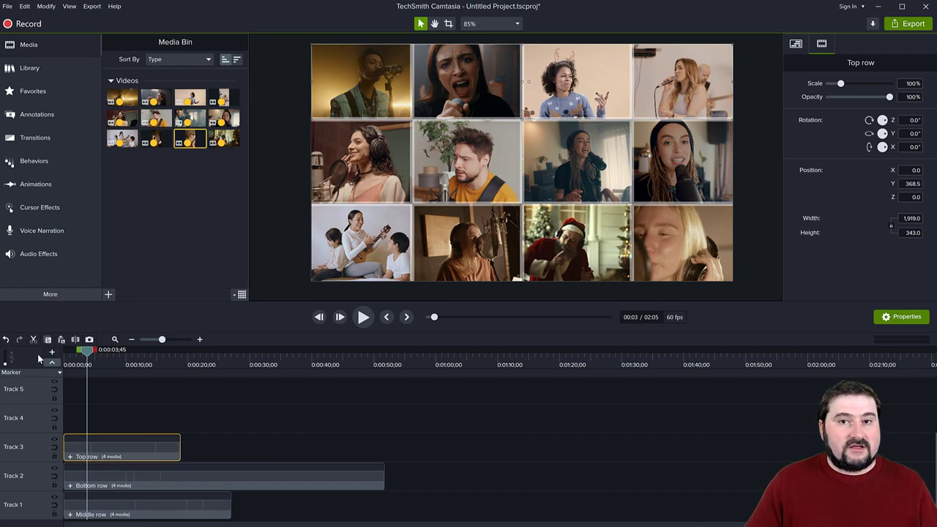
left_click_drag(86, 352, 56, 351)
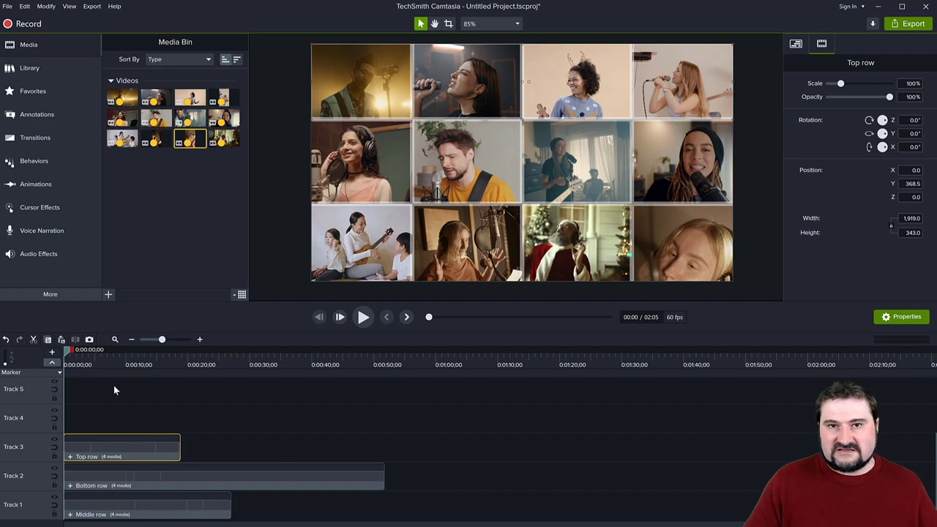
mouse_move(65, 351)
left_mouse_down()
mouse_move(104, 355)
mouse_move(64, 357)
mouse_move(74, 365)
mouse_move(47, 359)
left_mouse_up()
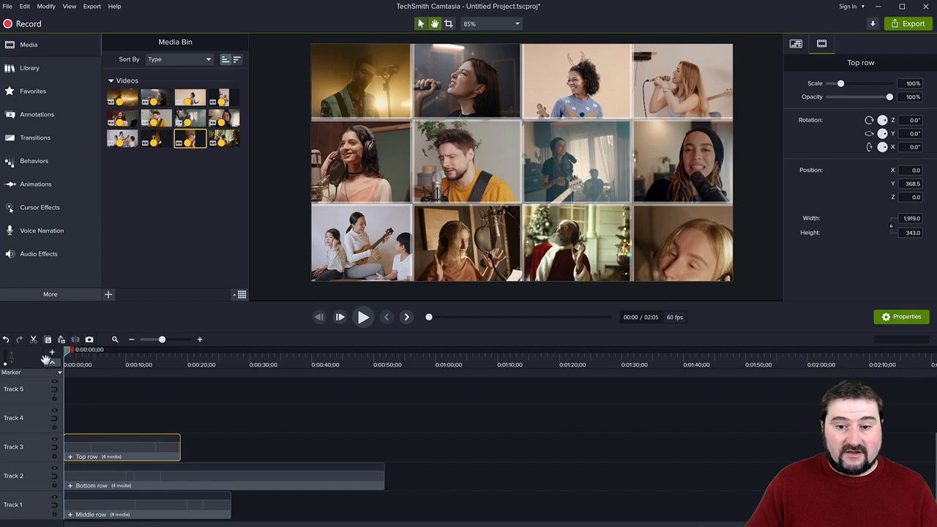
key("space")
key("space")
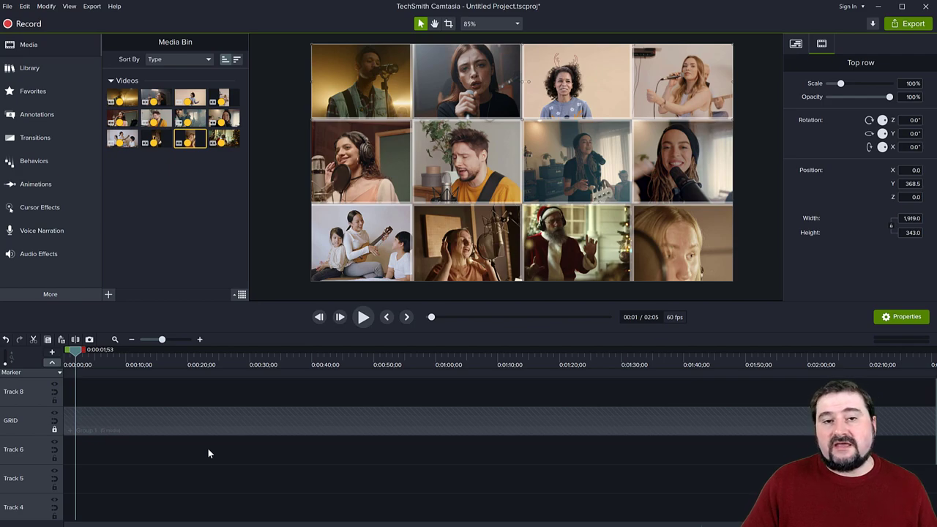
Unlock the GRID track and set the divider-line group's opacity to 100%.
left_click(54, 430)
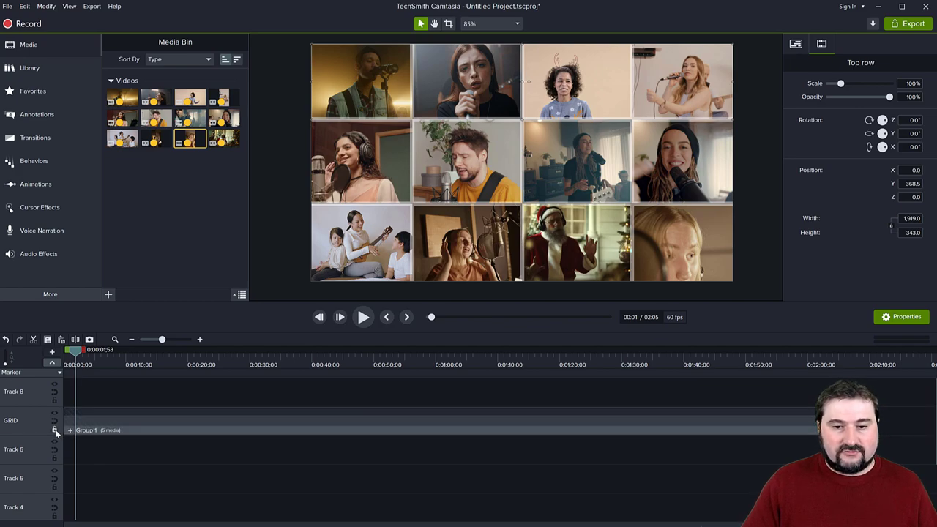
left_click(118, 427)
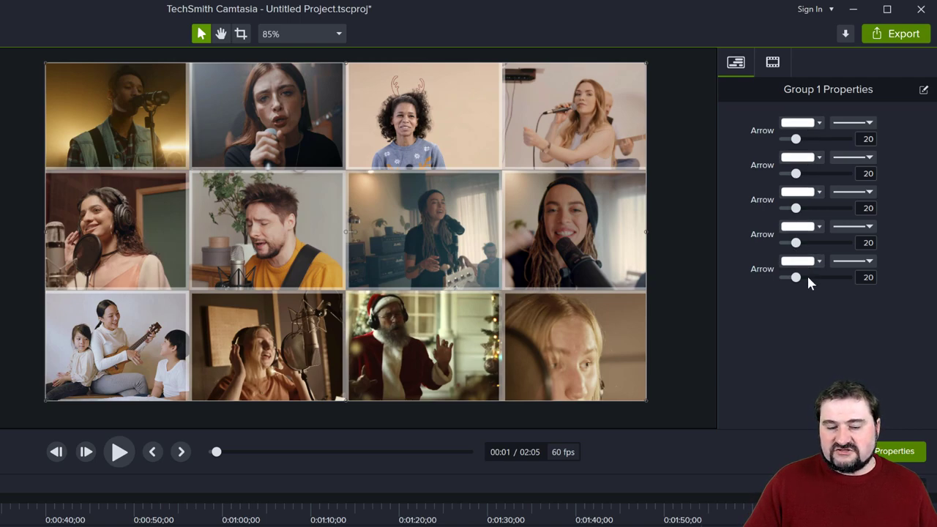
left_click(773, 63)
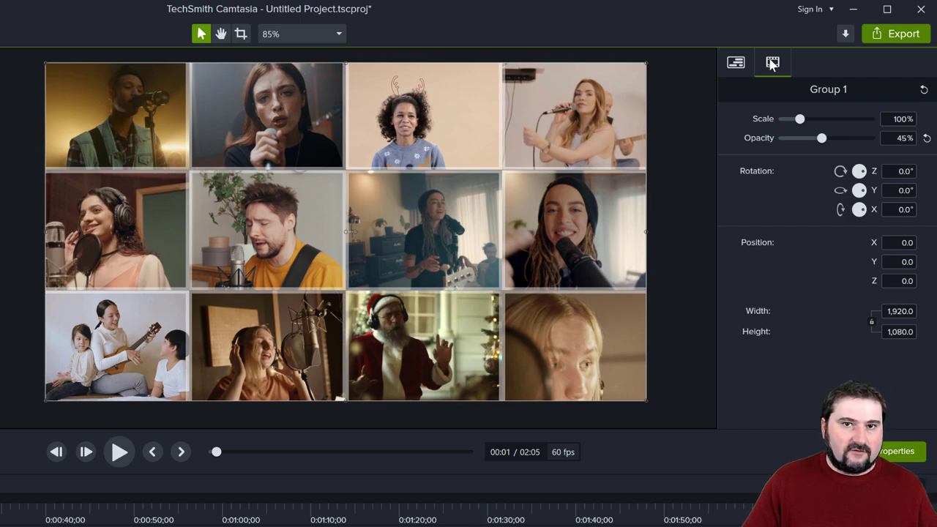
left_click_drag(821, 138, 869, 139)
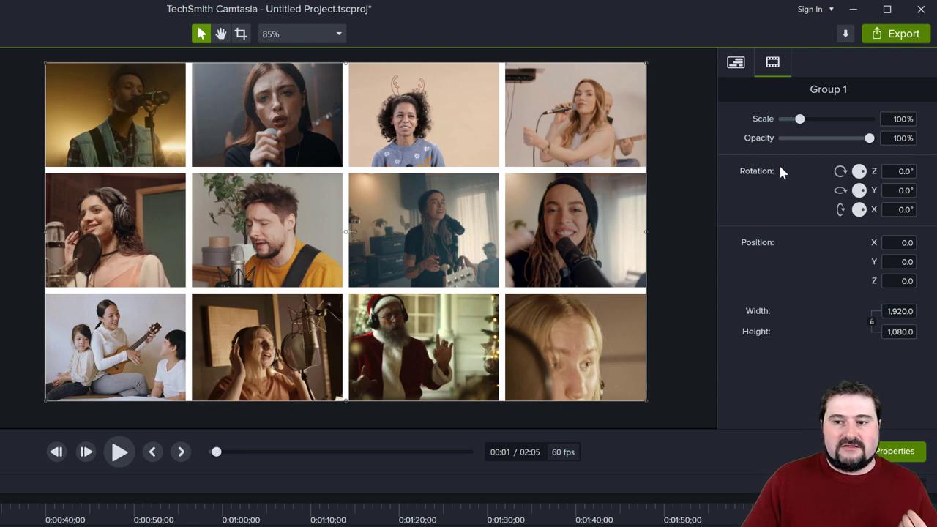
Set the thickness of all five divider lines in the grid group to 10.
left_click(738, 66)
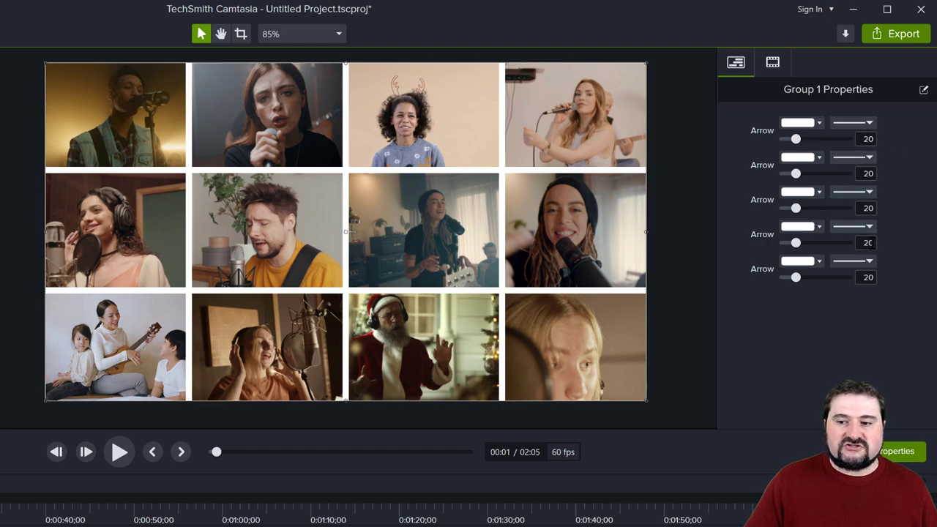
left_click(873, 139)
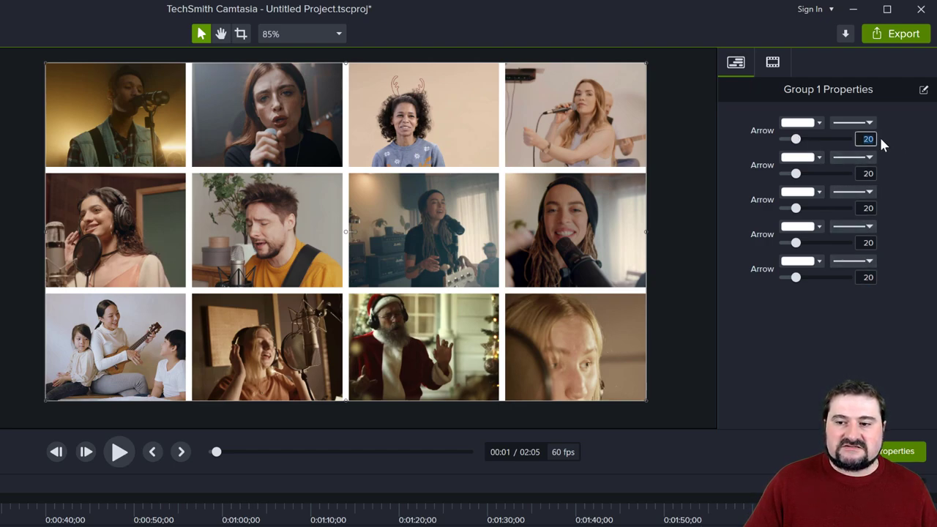
type("10")
left_click(875, 174)
type("10")
left_click(875, 207)
type("10")
left_click(881, 243)
type("10")
left_click(887, 277)
type("10")
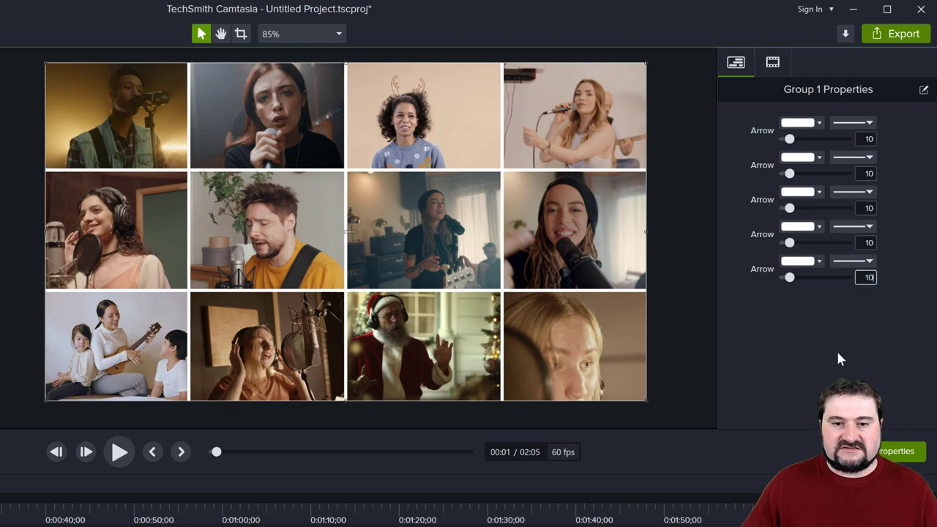
left_click(686, 298)
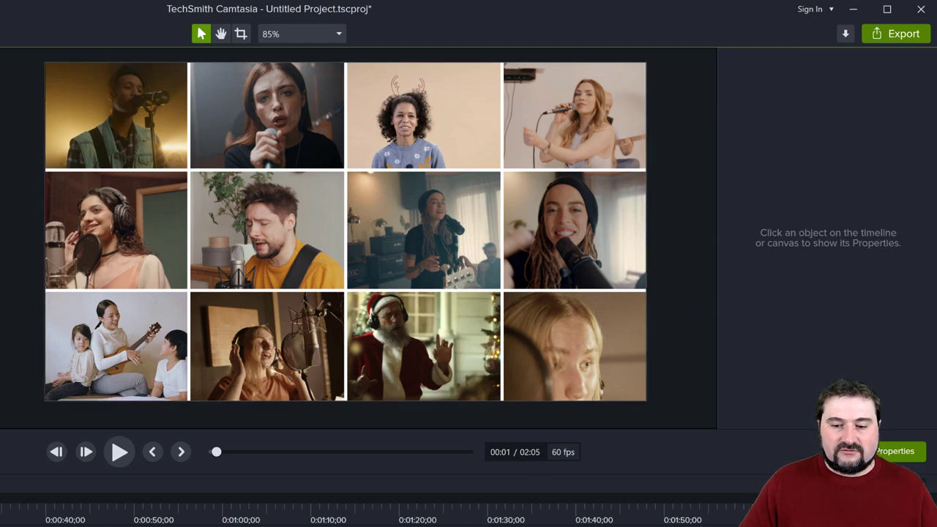
Colour the grid group's first divider line black (#000000) and save that colour to My Colors.
left_click(634, 388)
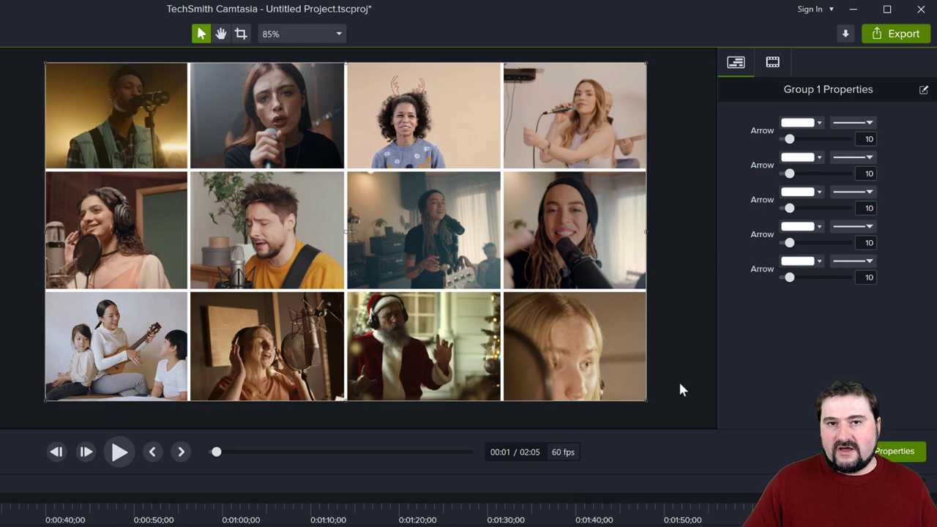
left_click(814, 126)
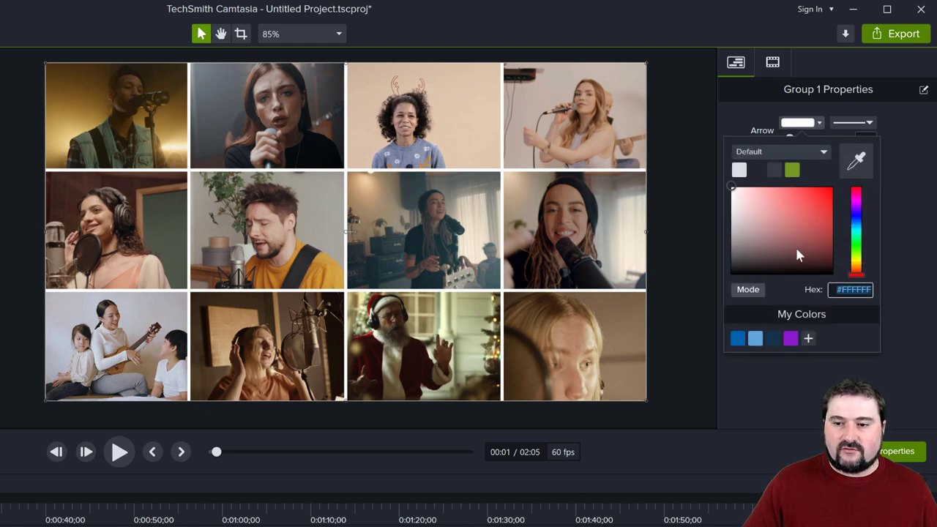
left_click_drag(798, 253, 858, 304)
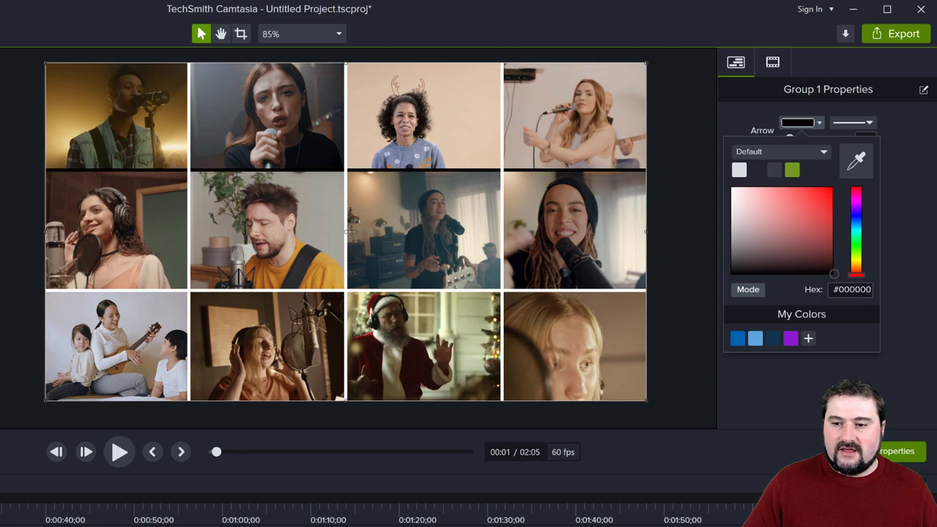
left_click(810, 338)
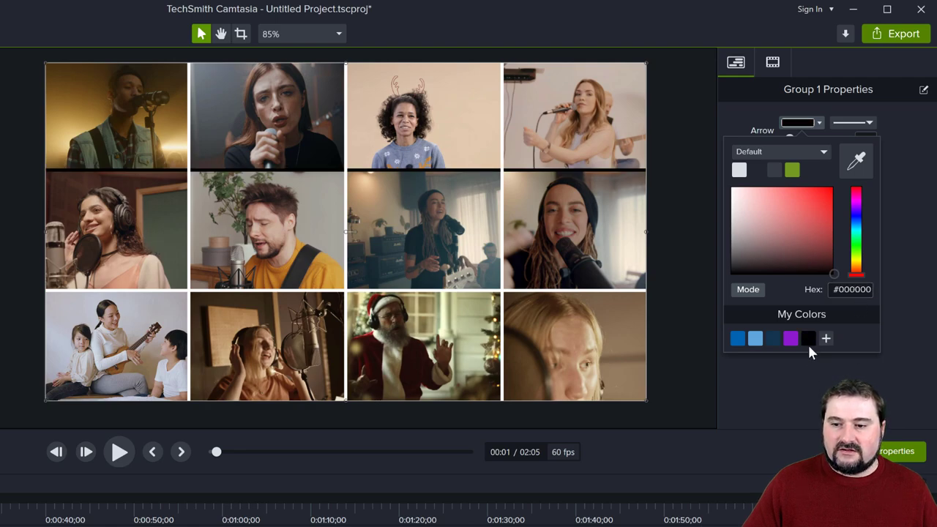
Colour the remaining four divider lines of the grid group with the black saved in My Colors.
left_click(802, 157)
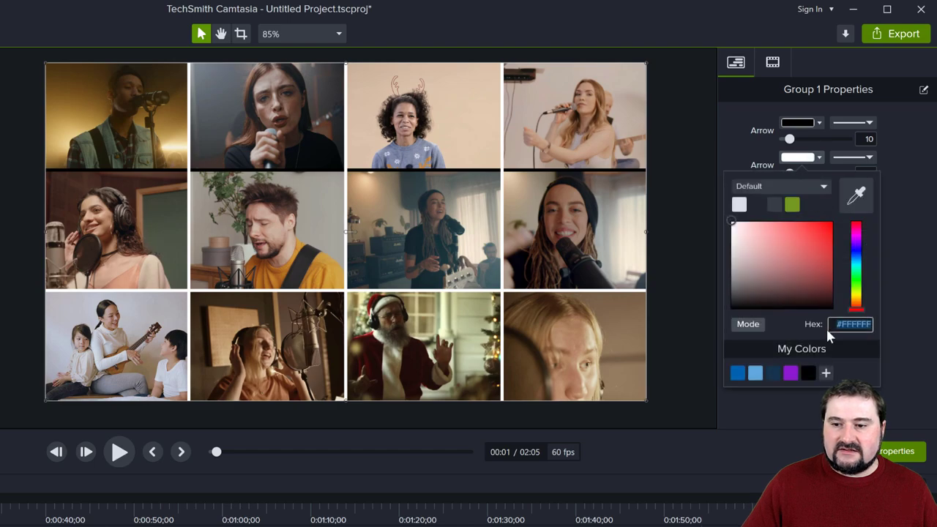
left_click(809, 373)
left_click(798, 192)
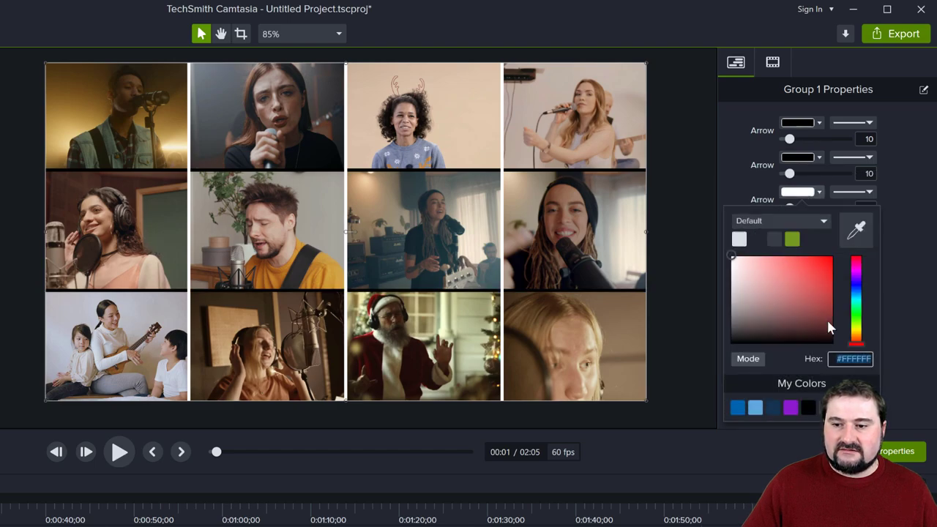
left_click(809, 408)
left_click(798, 226)
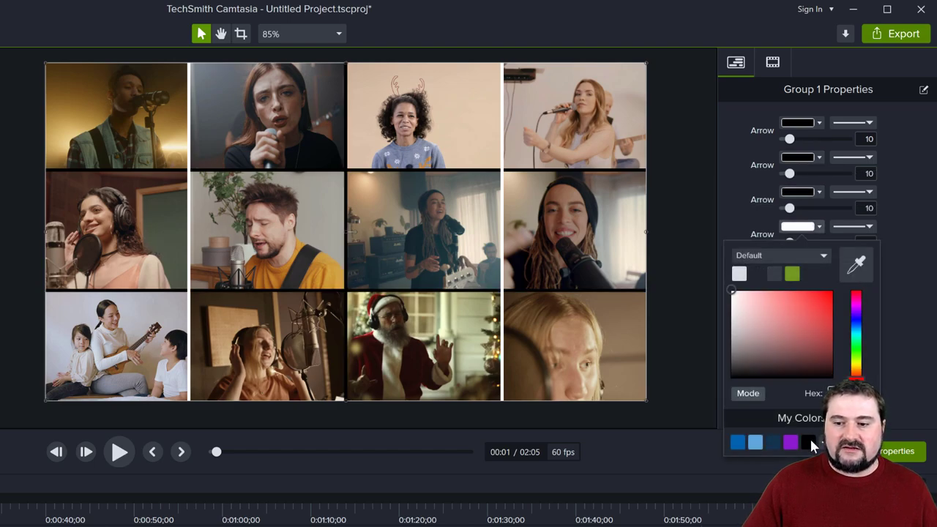
left_click(810, 441)
left_click(798, 261)
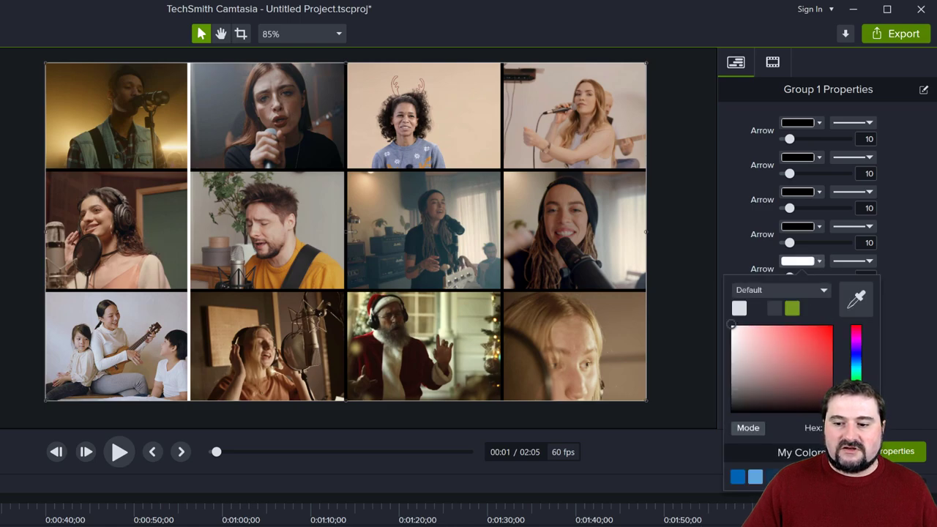
left_click(809, 476)
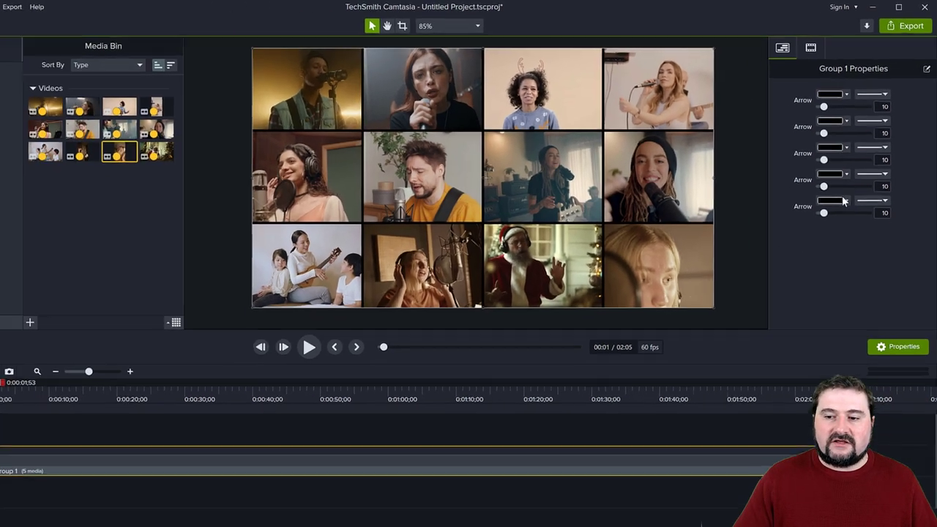
left_click(844, 201)
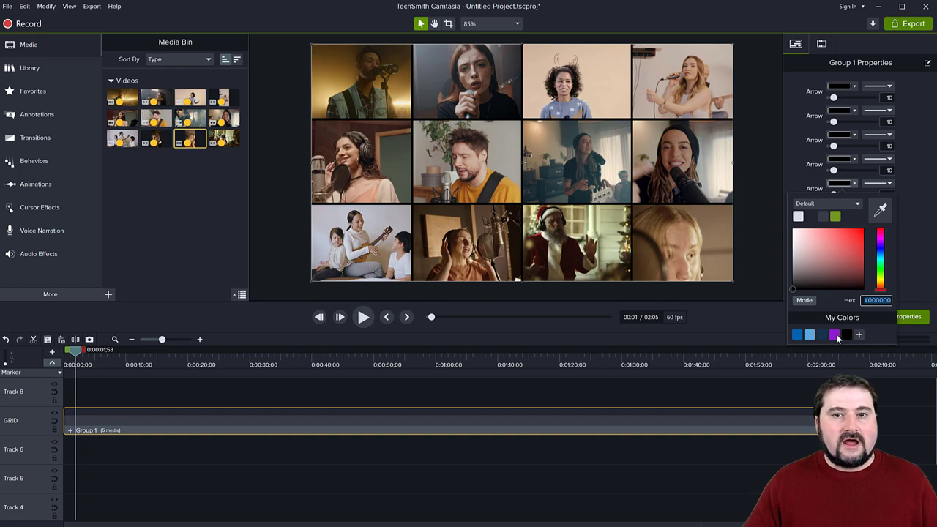
left_click(456, 139)
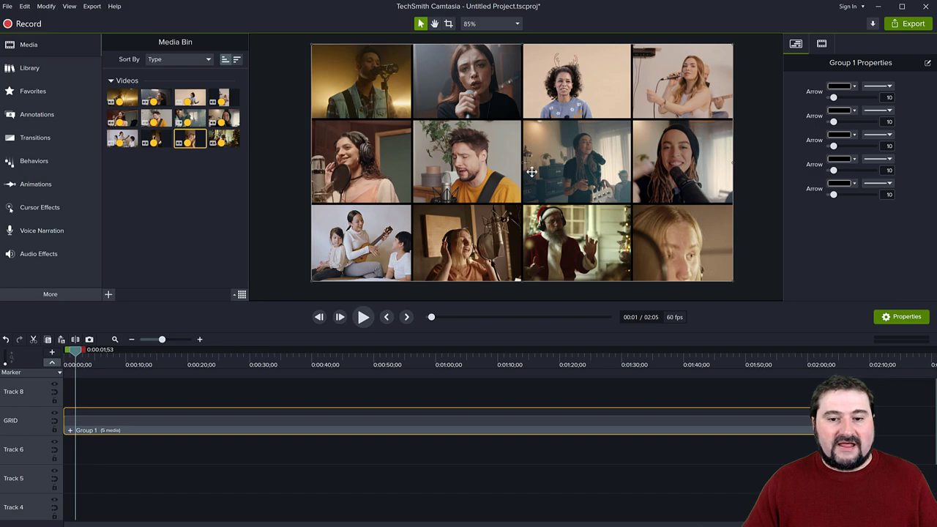
Return the playhead to the start of the timeline and save the project.
left_click_drag(71, 353, 52, 355)
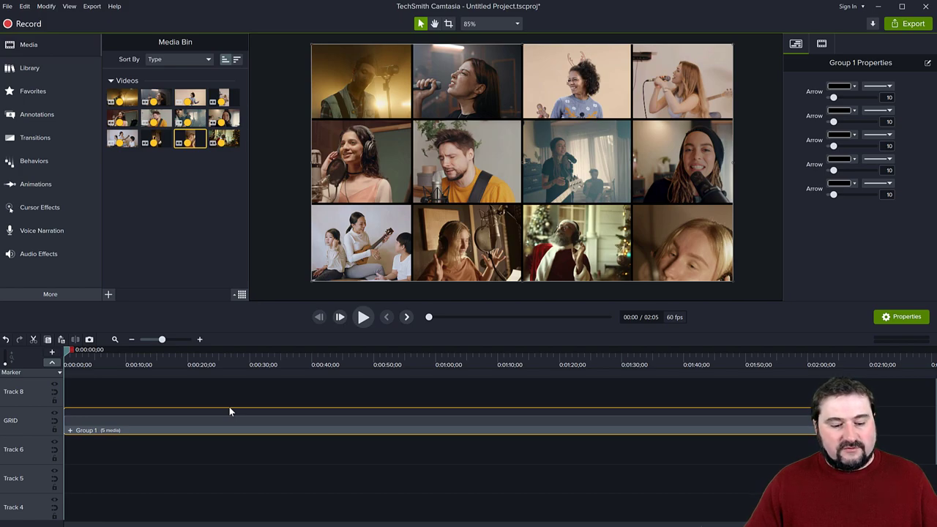
key("ctrl+s")
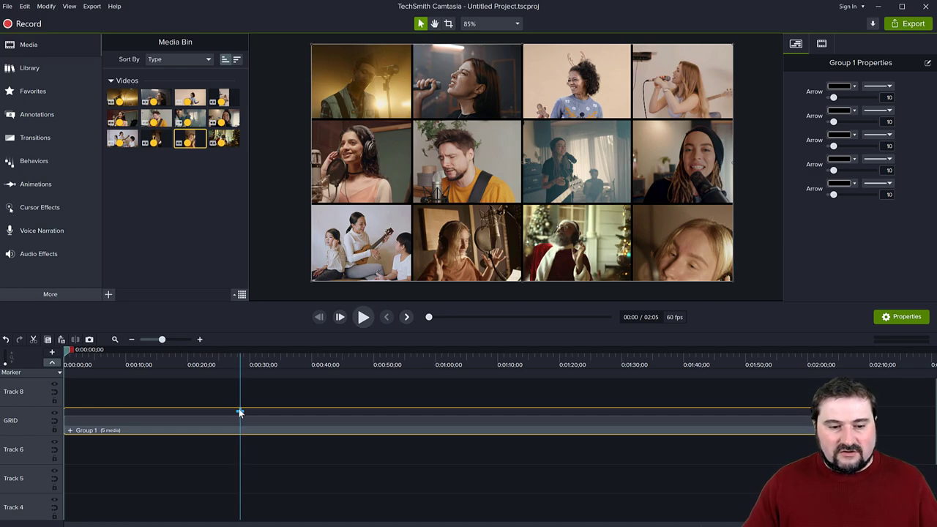
Split the grid and all three row groups at about 0:00:04;27, just before the second top-row clip runs out.
scroll(236, 427, "down", 2)
scroll(244, 430, "down", 1, "ctrl")
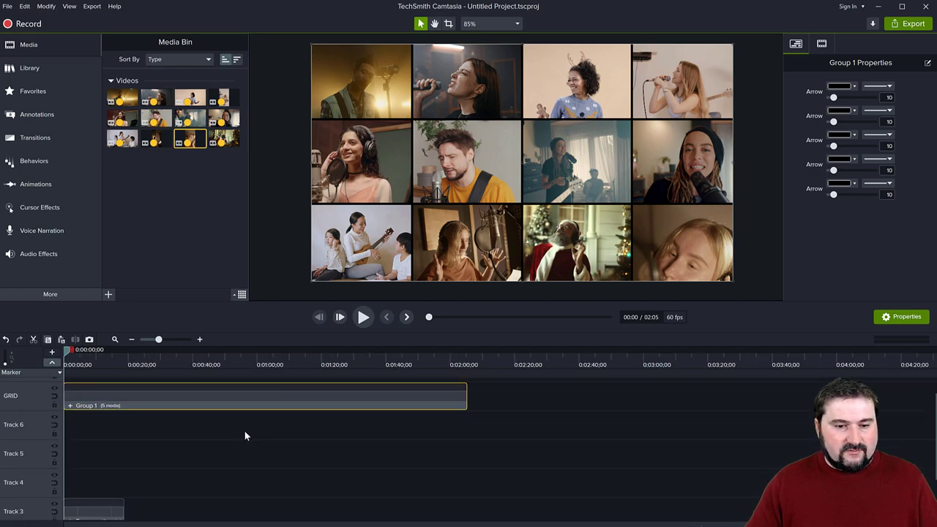
left_click_drag(273, 305, 274, 279)
scroll(265, 415, "down", 2)
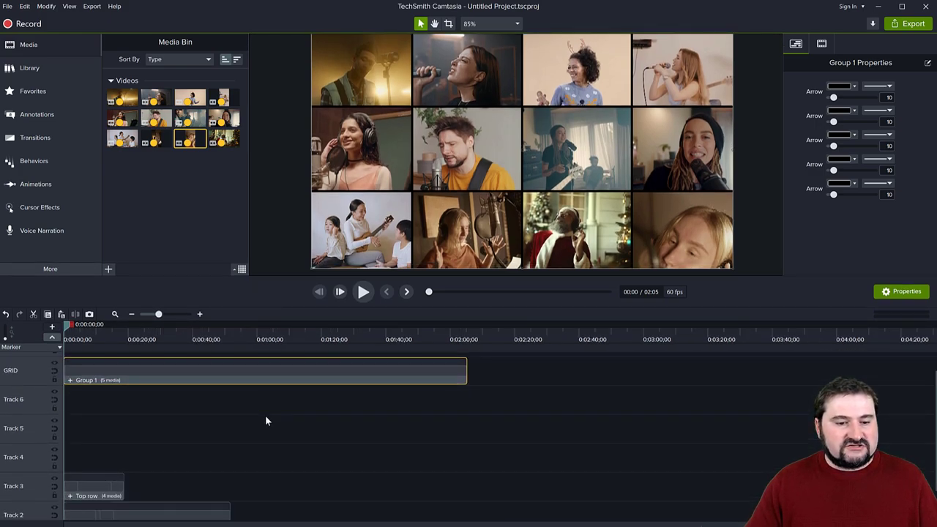
left_click_drag(67, 331, 83, 331)
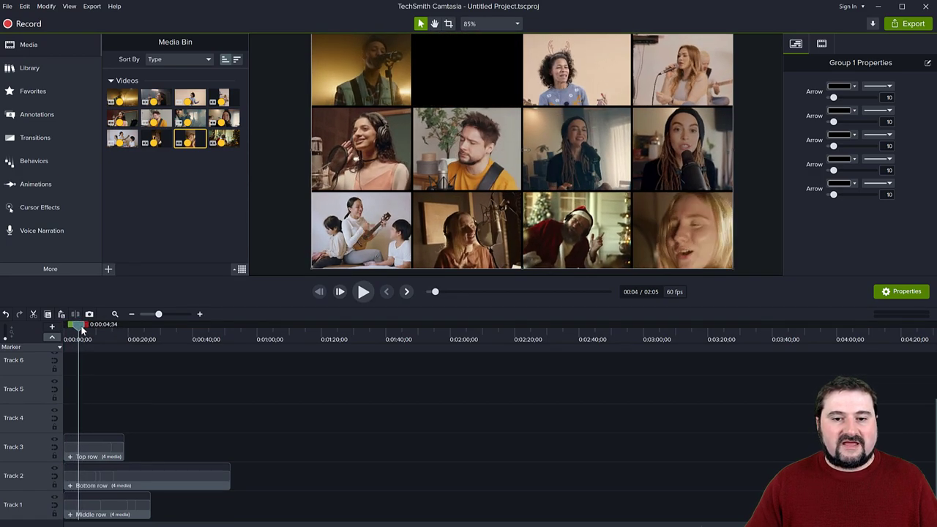
left_click(318, 293)
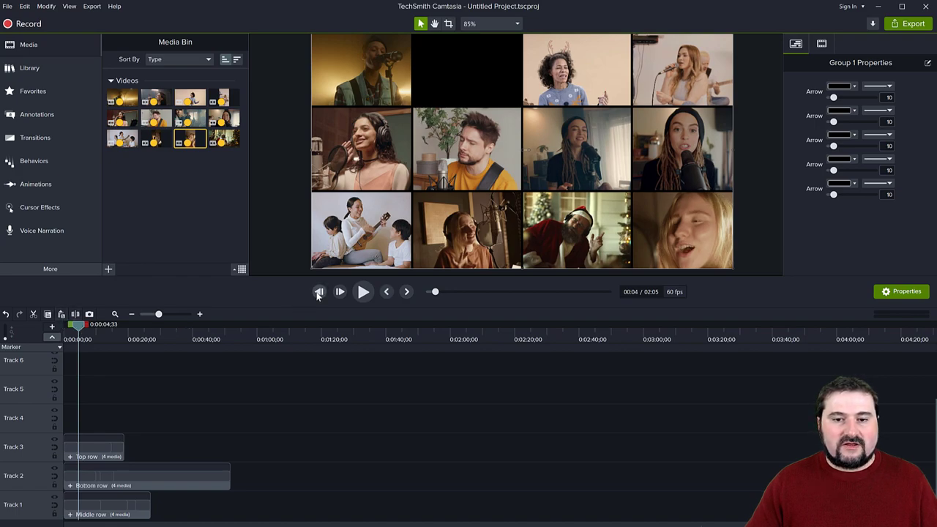
left_click(318, 293)
left_click(319, 293)
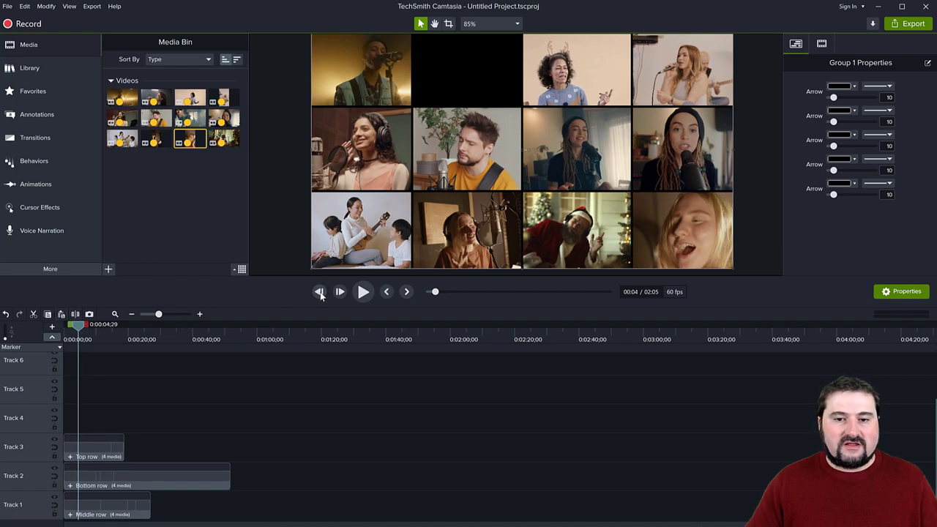
left_click(319, 292)
left_click(320, 293)
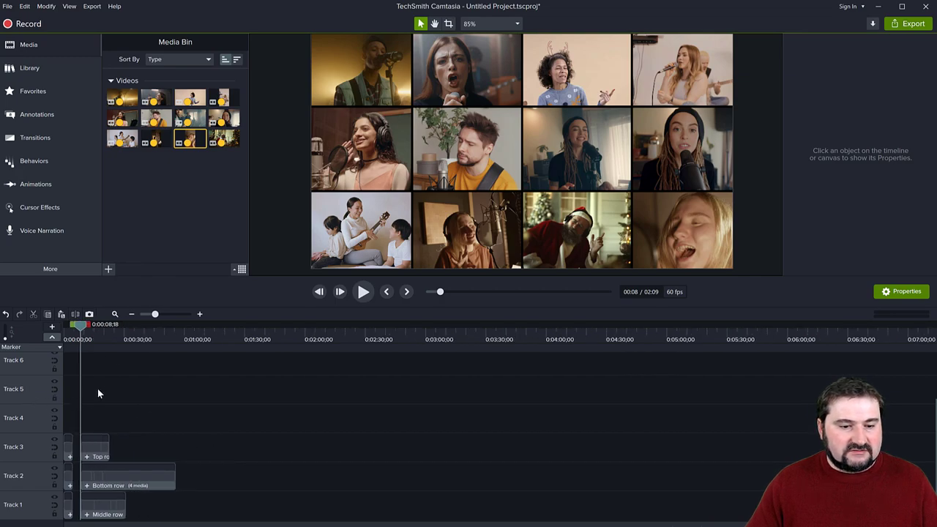
Remove all empty tracks and delete the grid and row group segments that follow the split.
right_click(34, 379)
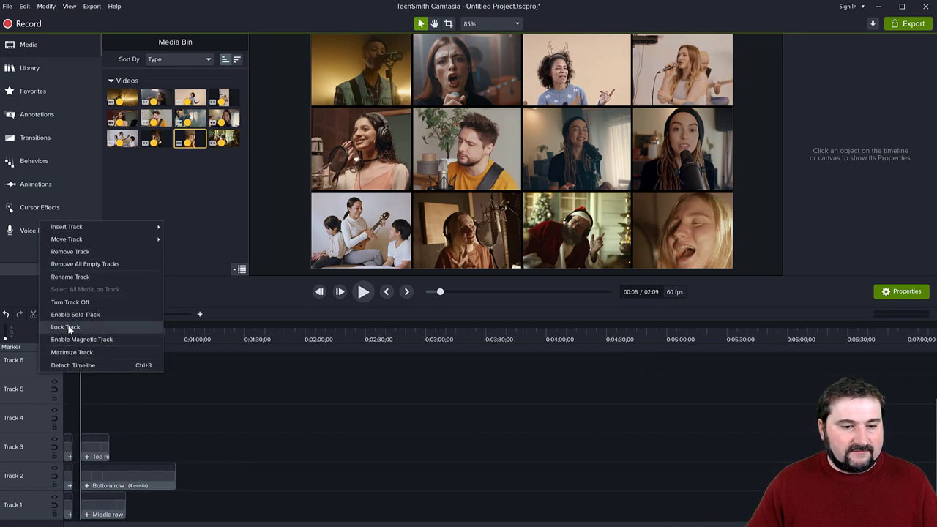
left_click(77, 264)
left_click_drag(91, 356, 277, 505)
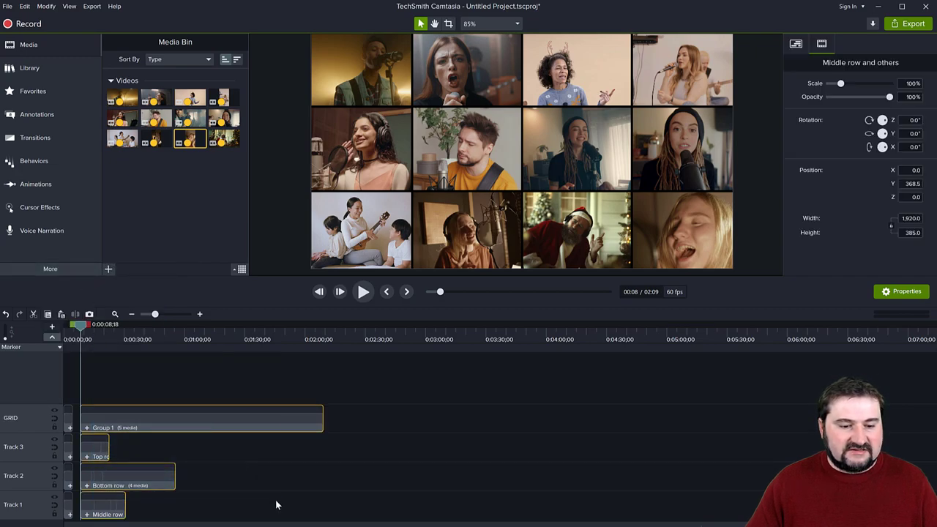
key("Delete")
Play the trimmed video grid from the start of the timeline to its end.
left_click_drag(79, 327, 39, 331)
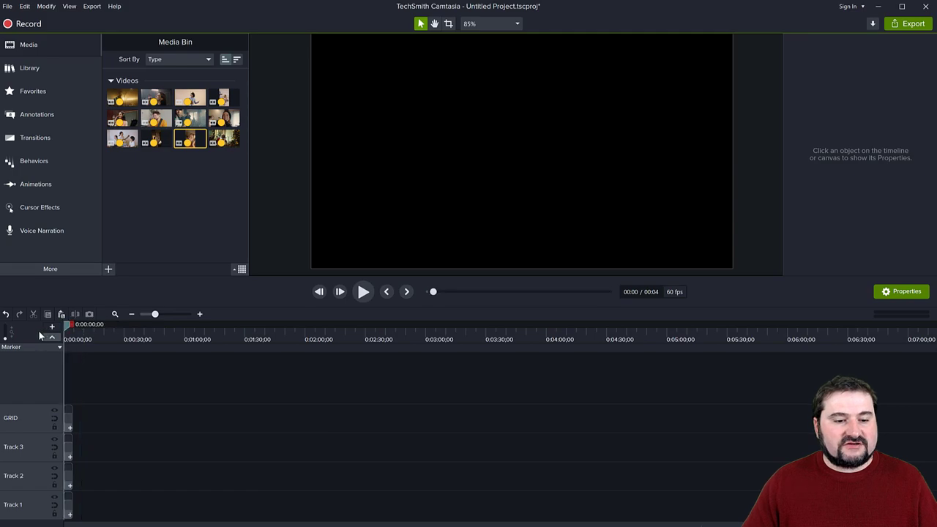
key("space")
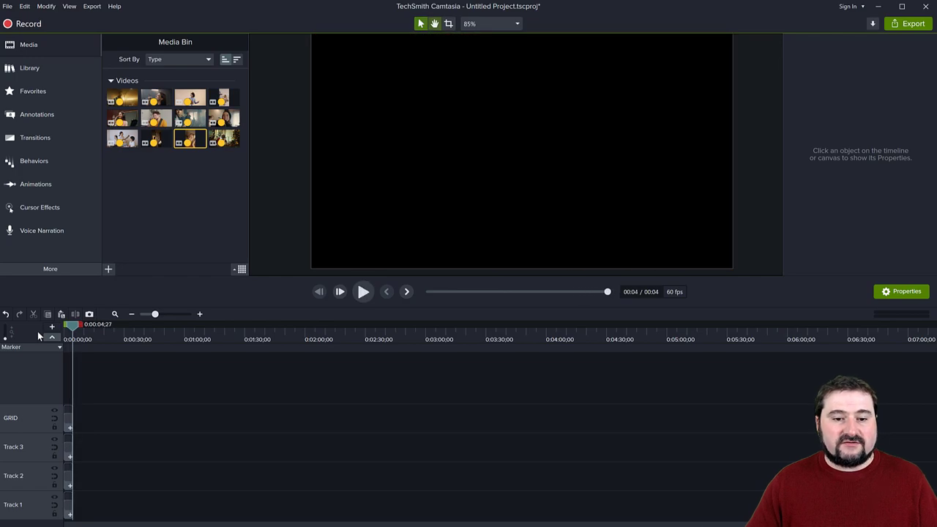
key("space")
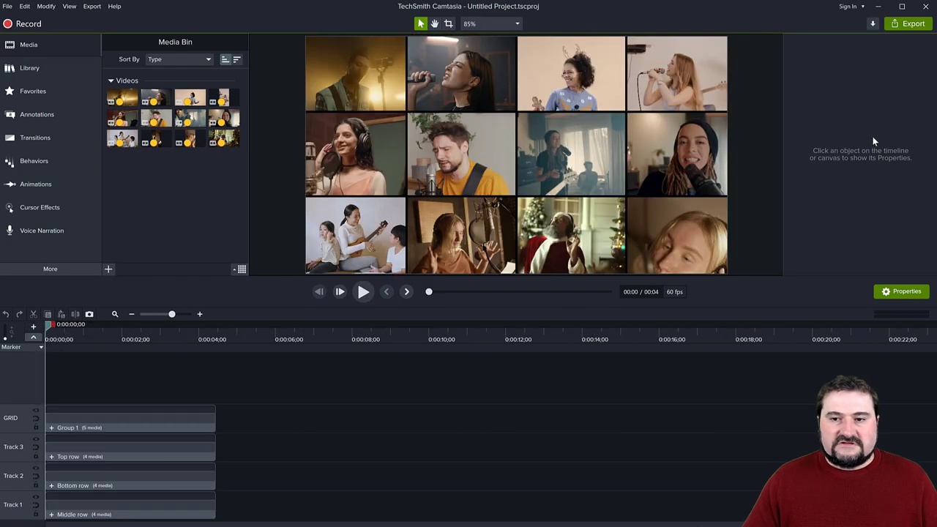
Export the grid with custom production settings as an MP4 - Smart Player (HTML5) video named Video grid.mp4 in D:\Camtasia\Multi-video.
left_click(909, 27)
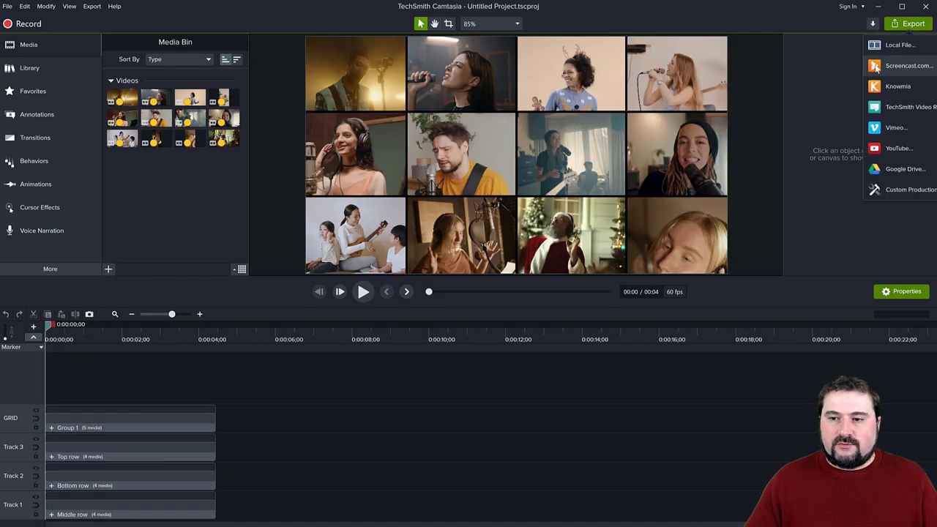
left_click(875, 69)
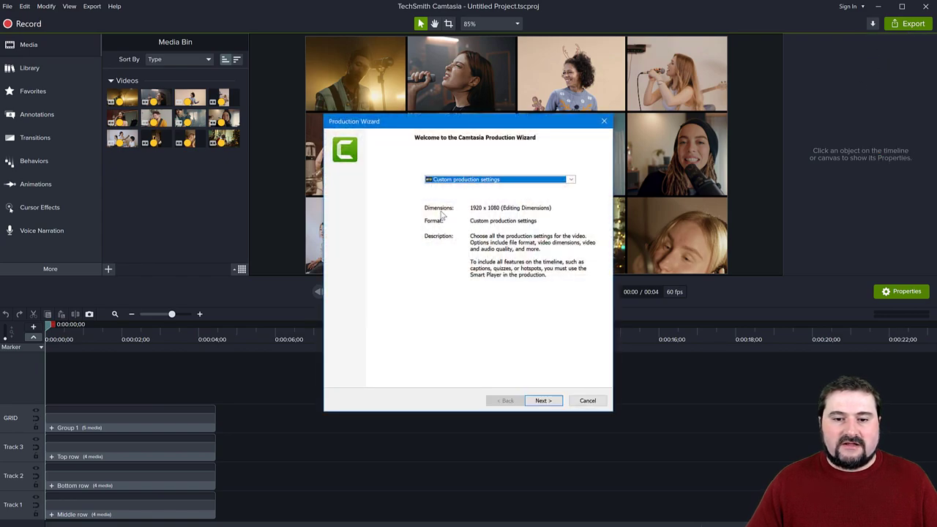
left_click(543, 402)
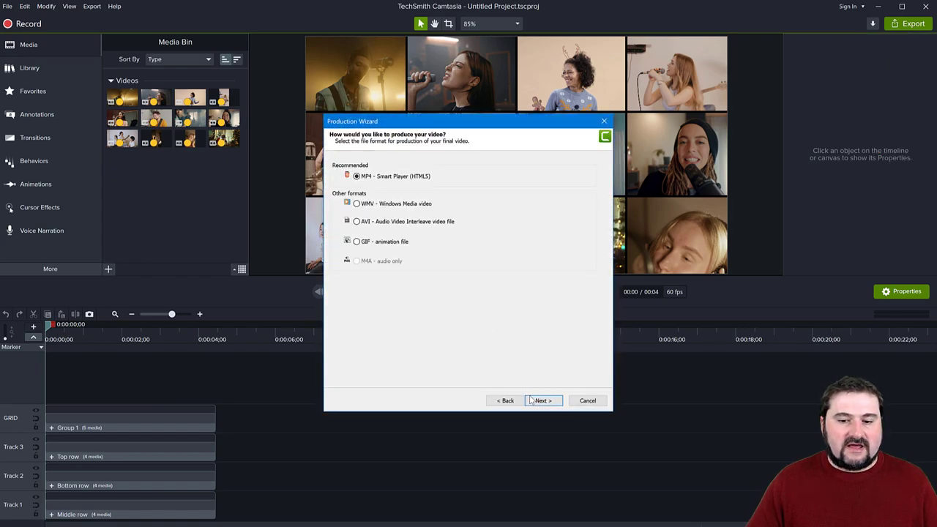
left_click(533, 400)
left_click(402, 163)
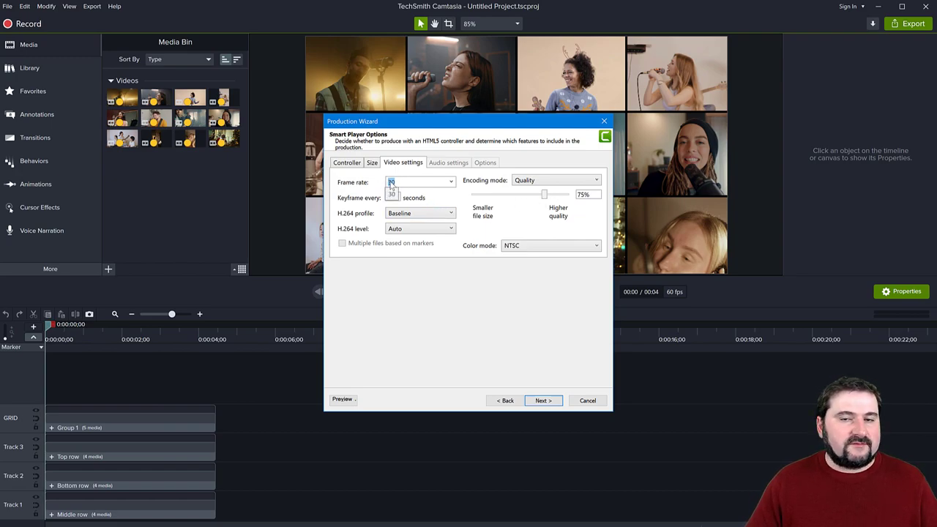
left_click(541, 405)
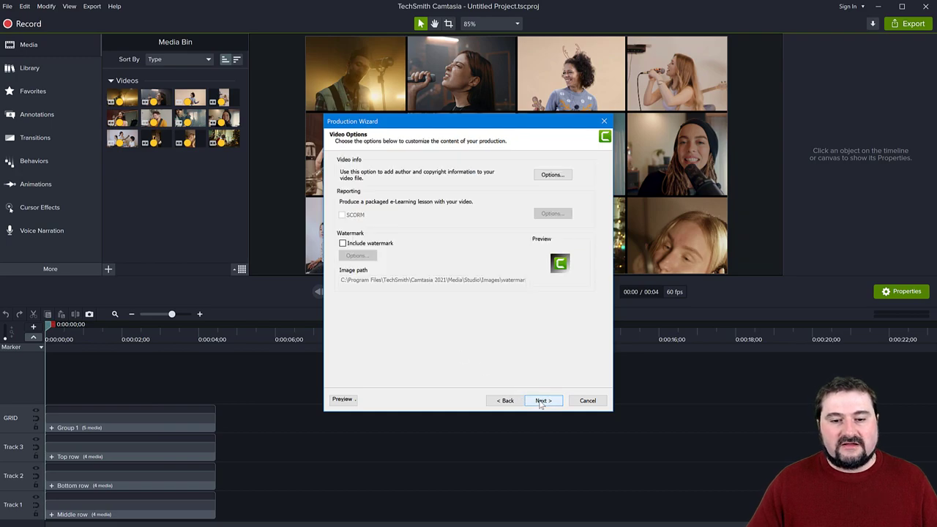
left_click(541, 402)
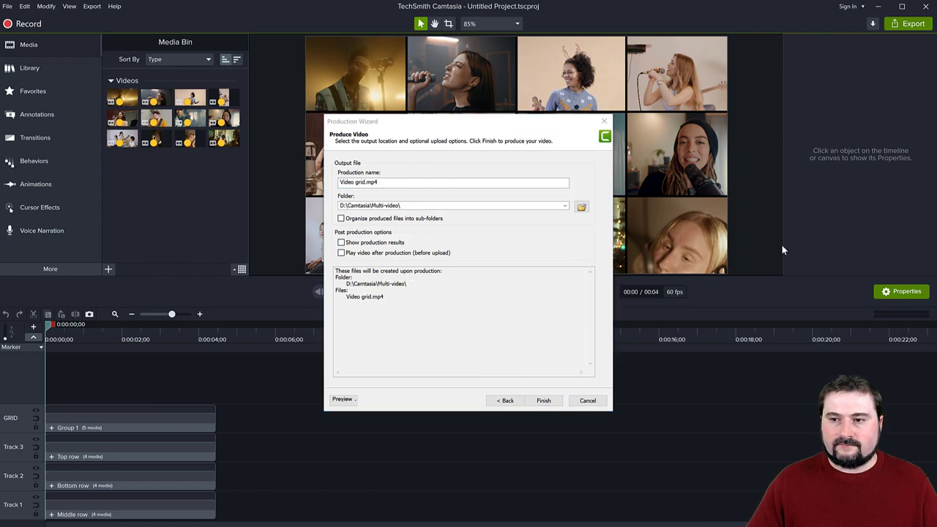
left_click(544, 401)
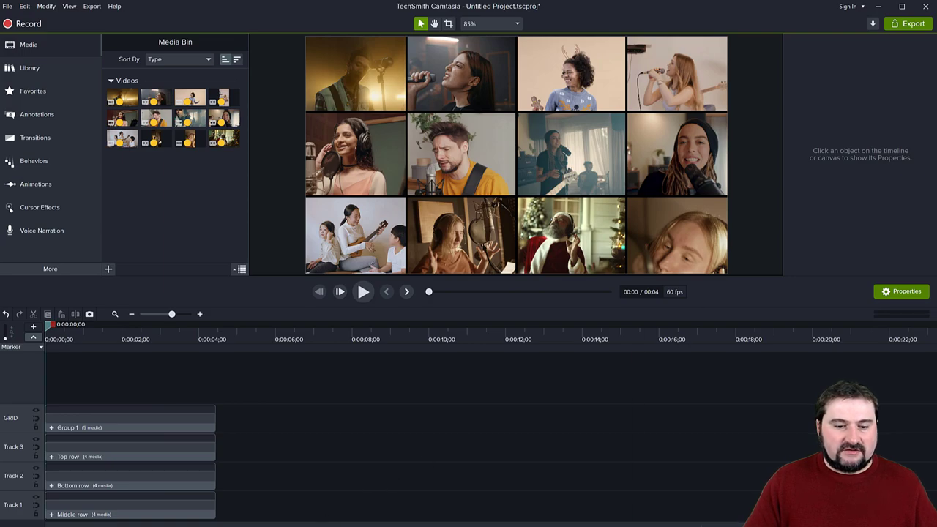
Switch to the Multi-video folder in File Explorer and play the exported Video grid file, replaying it once.
key("alt+Tab")
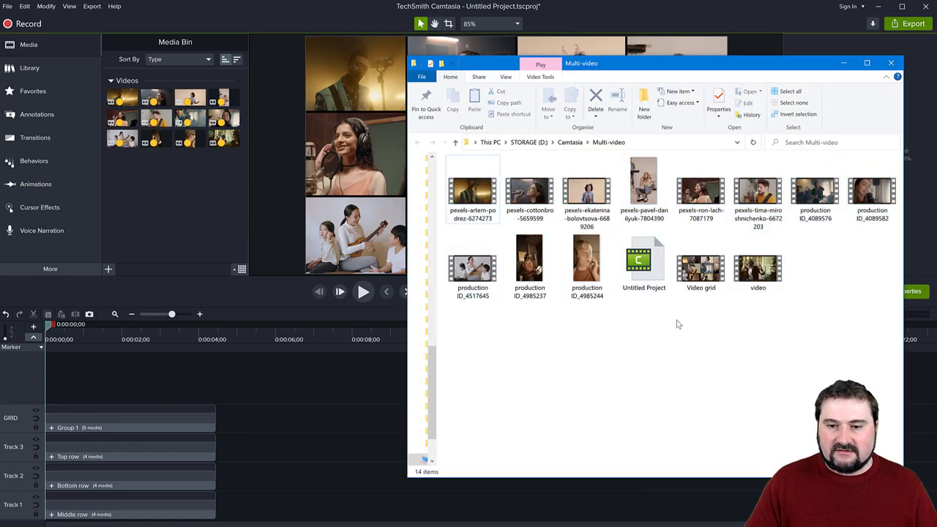
left_click(703, 270)
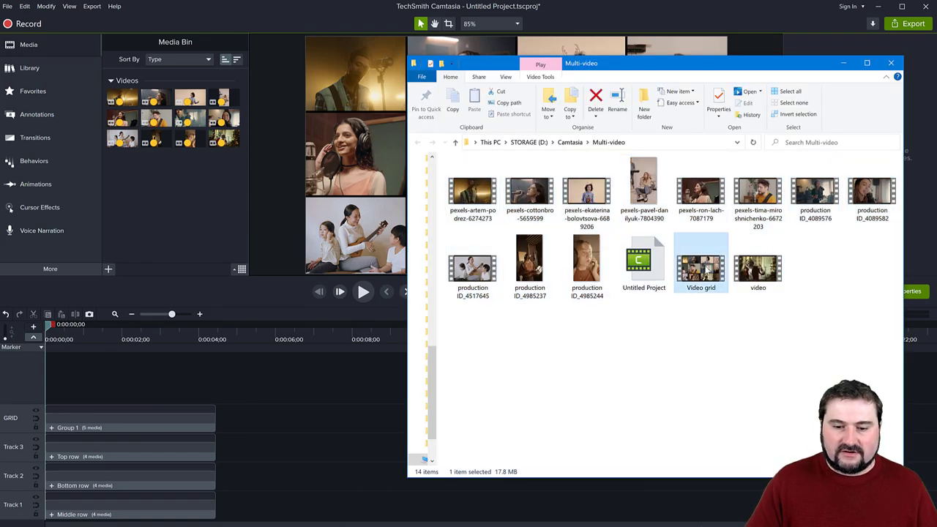
double_click(707, 269)
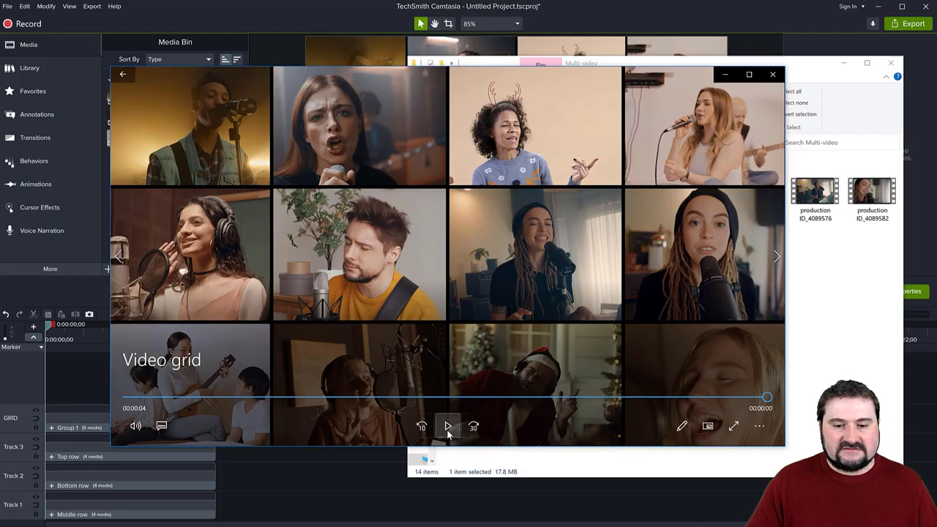
left_click(447, 426)
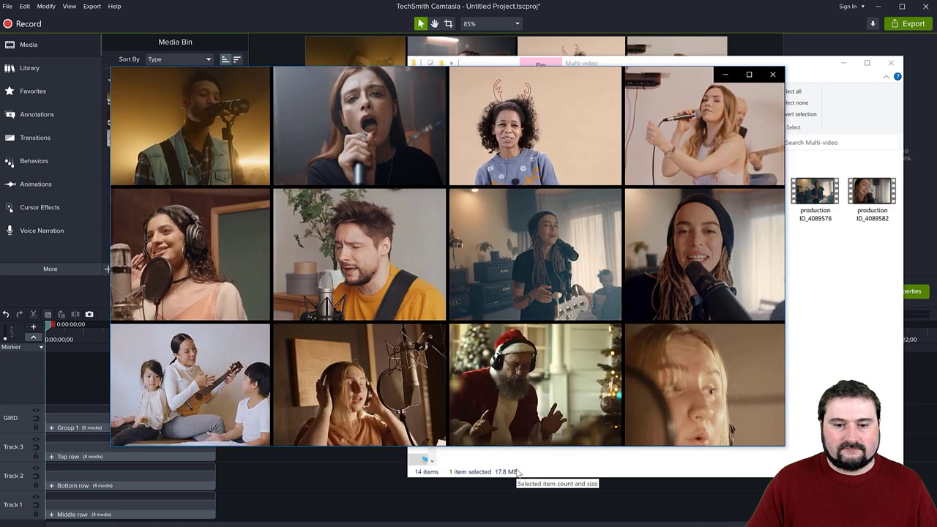